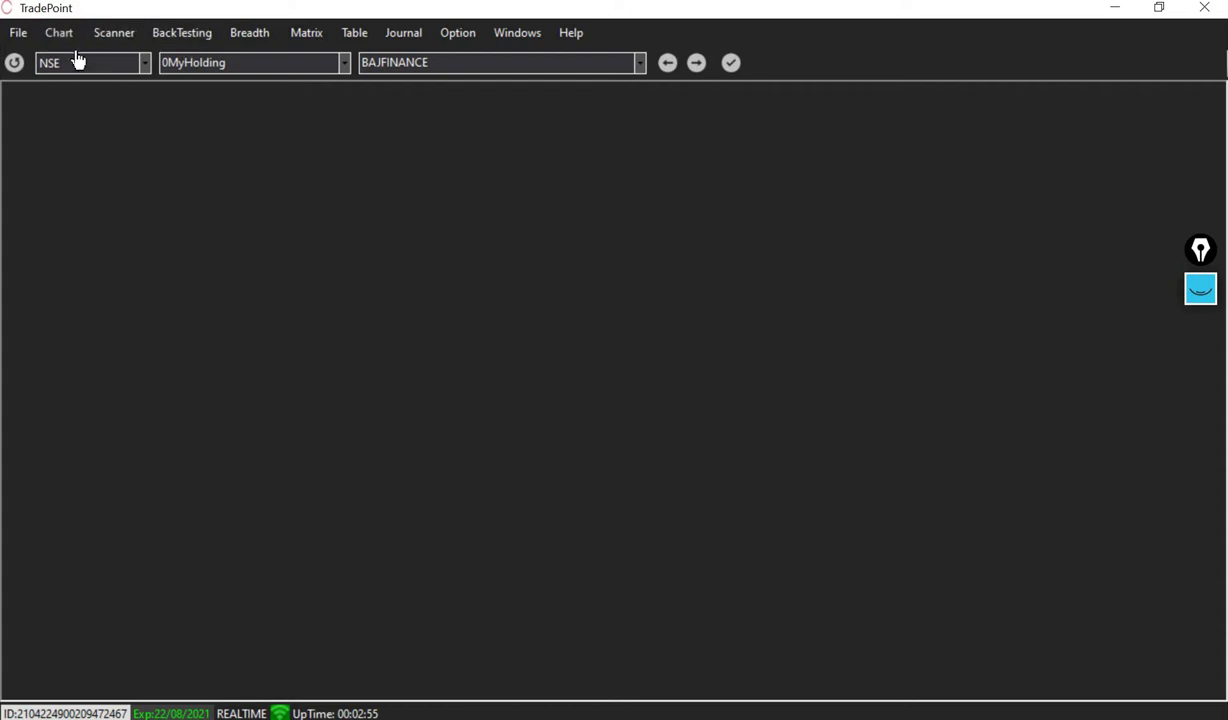
- Start a Point & Figure straddle chart on the FNO market in Straddle/Strangle mode
click(62, 33)
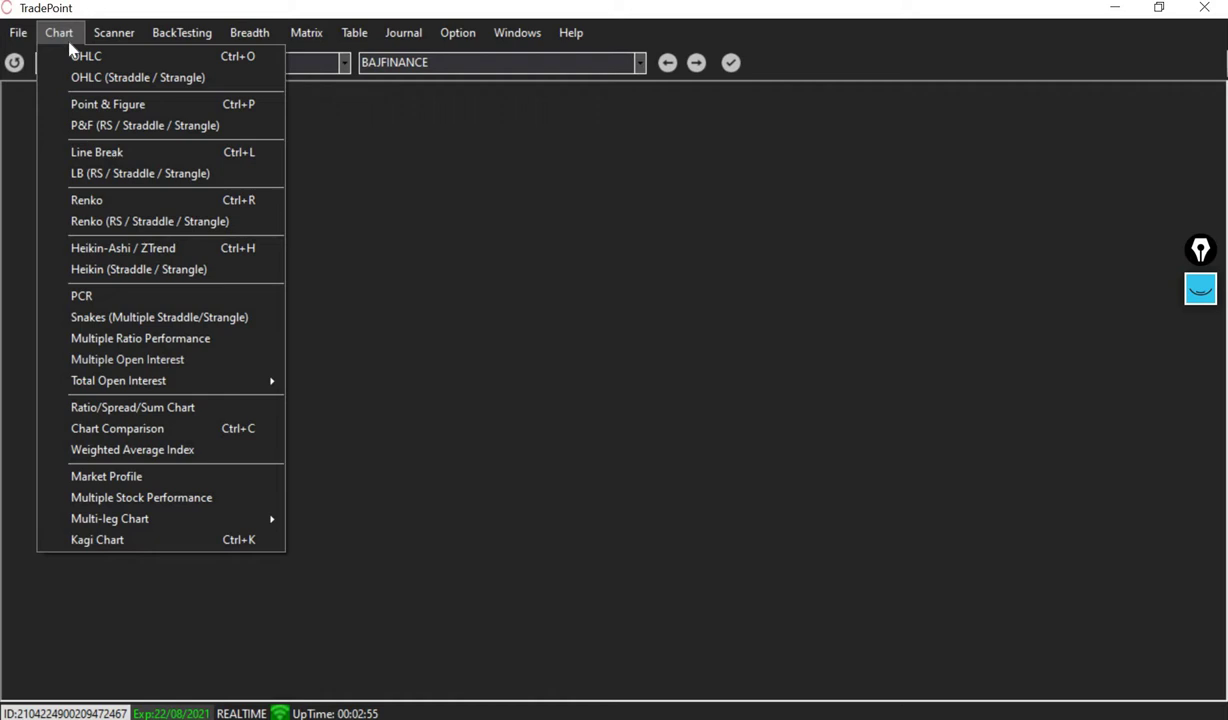
click(70, 130)
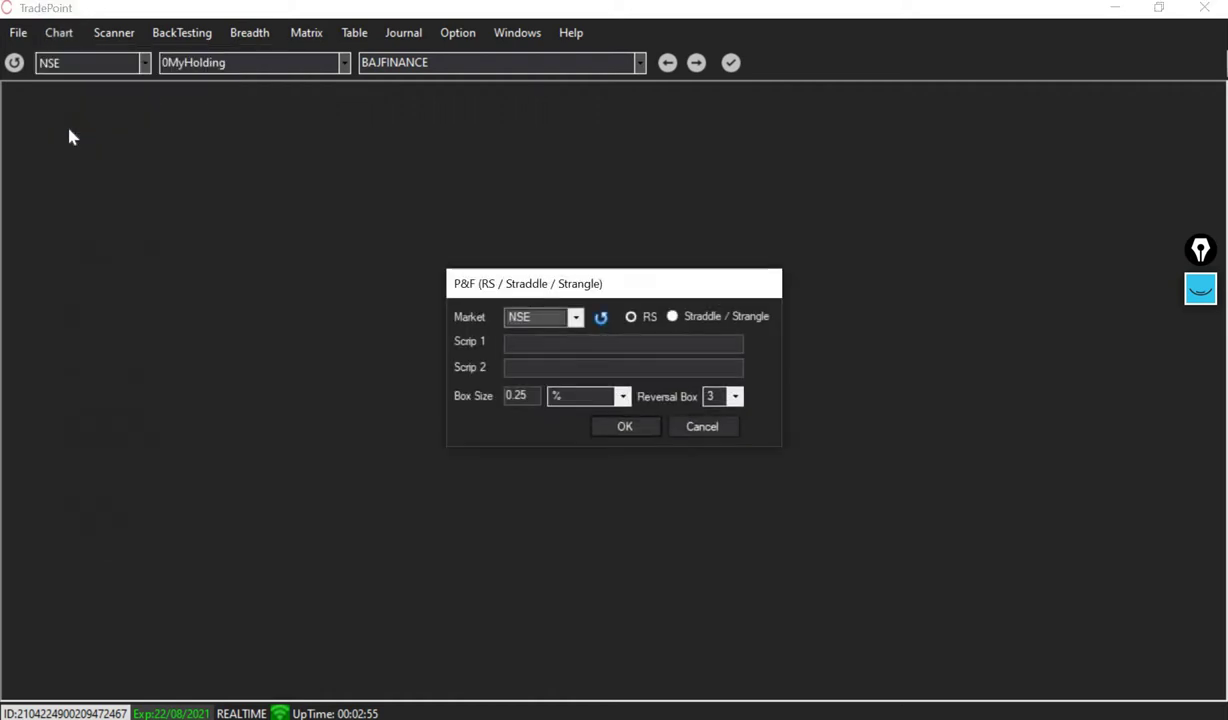
click(577, 318)
click(527, 349)
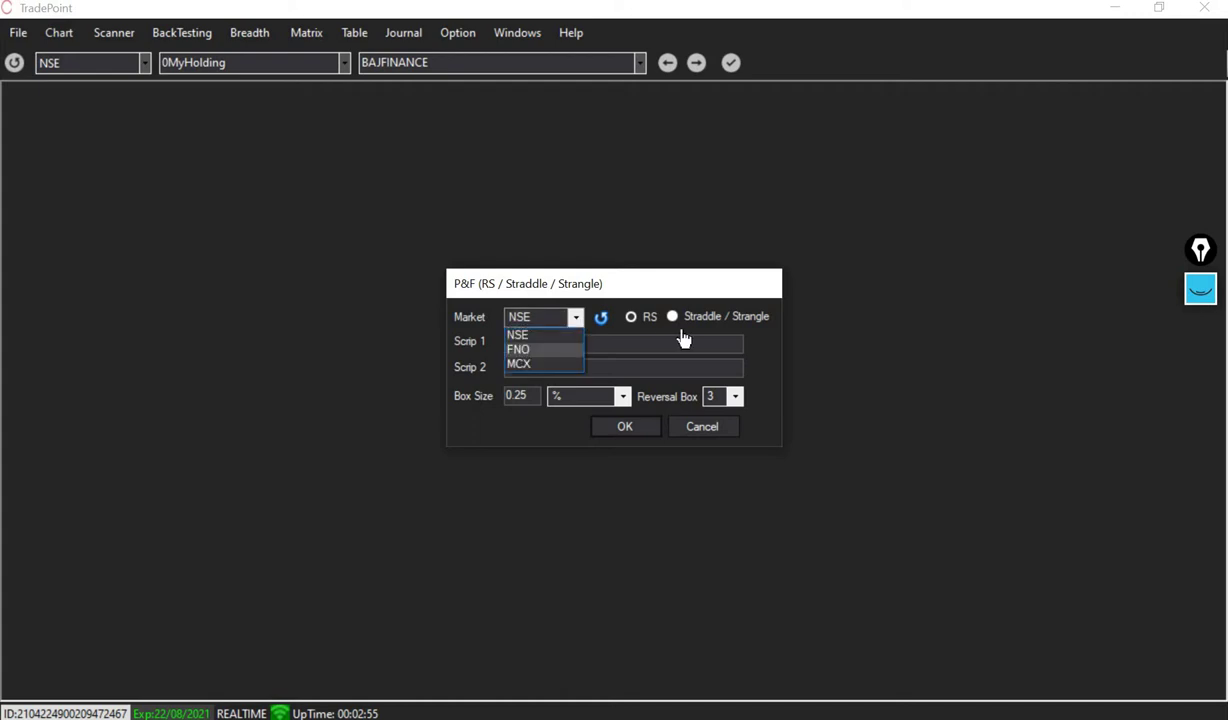
click(671, 318)
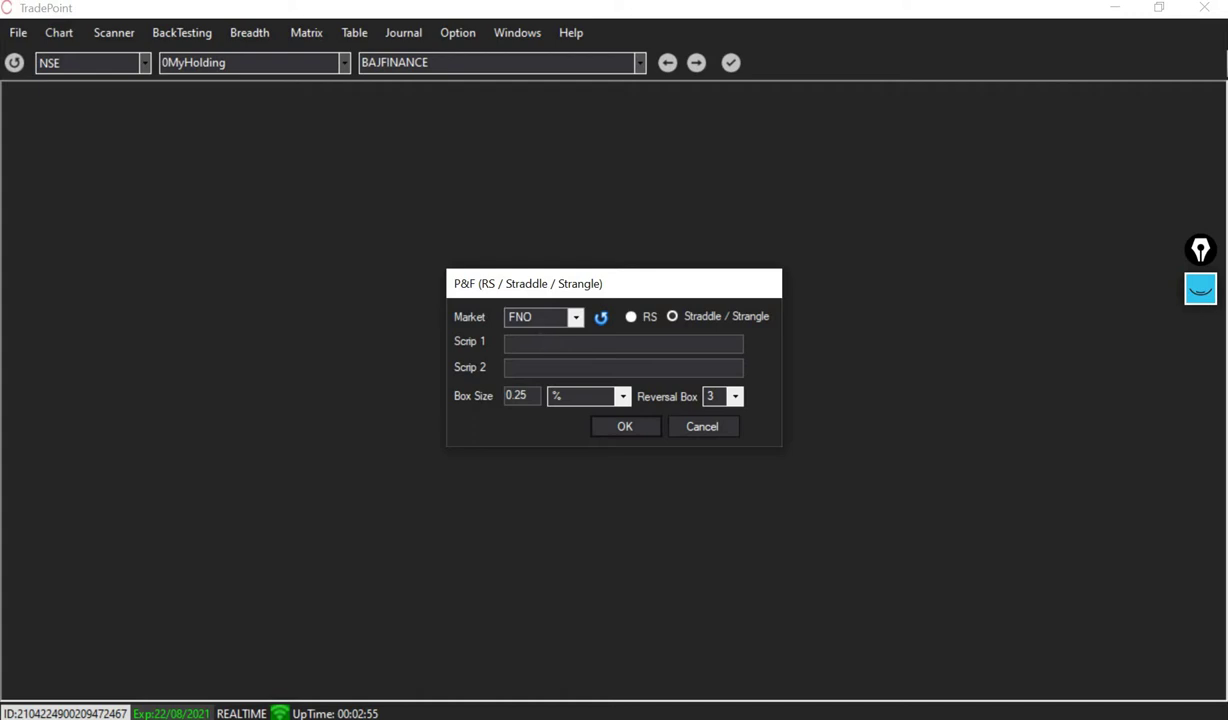
- Set the first scrip to BANKNIFTY 26-Aug-2021 CE 36500
text(banknifty)
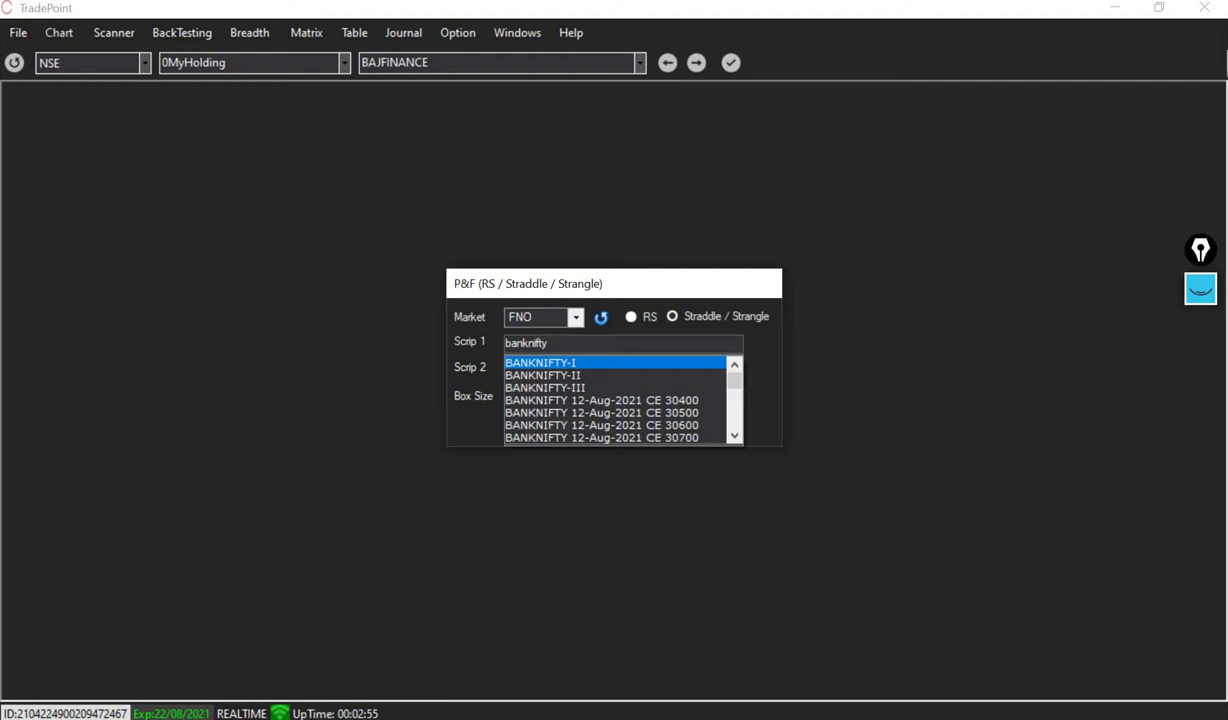
text(36500)
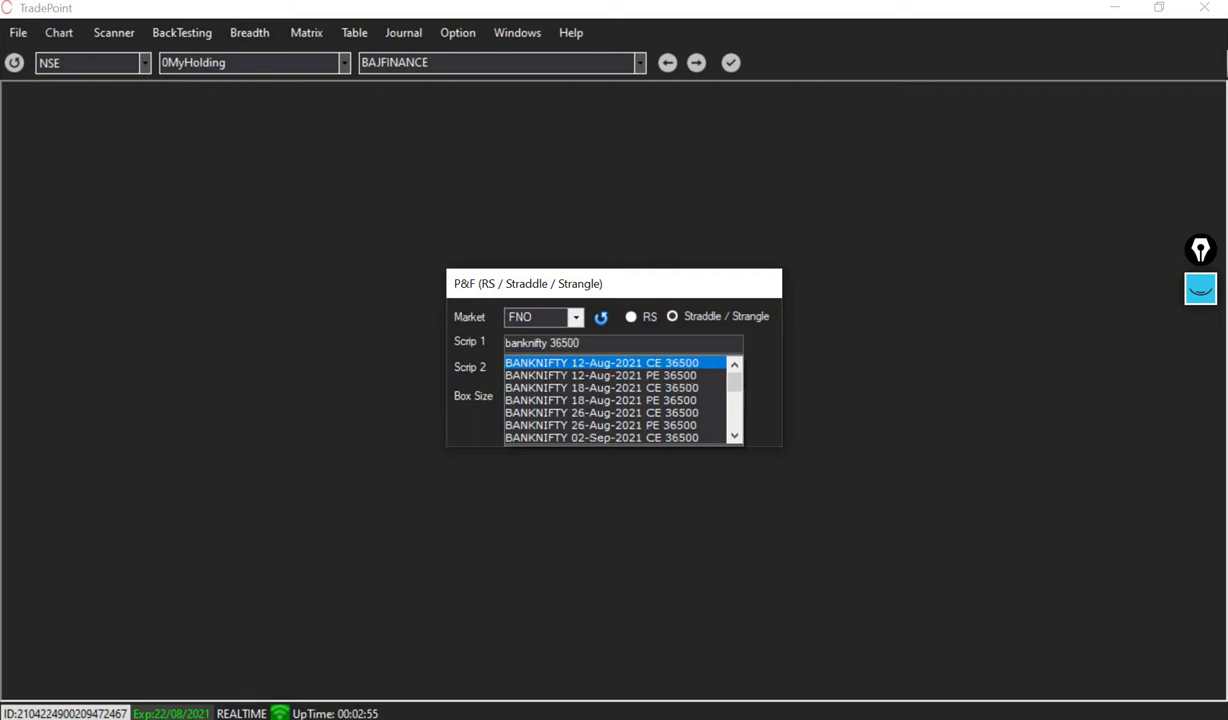
click(648, 414)
key(ctrl+c)
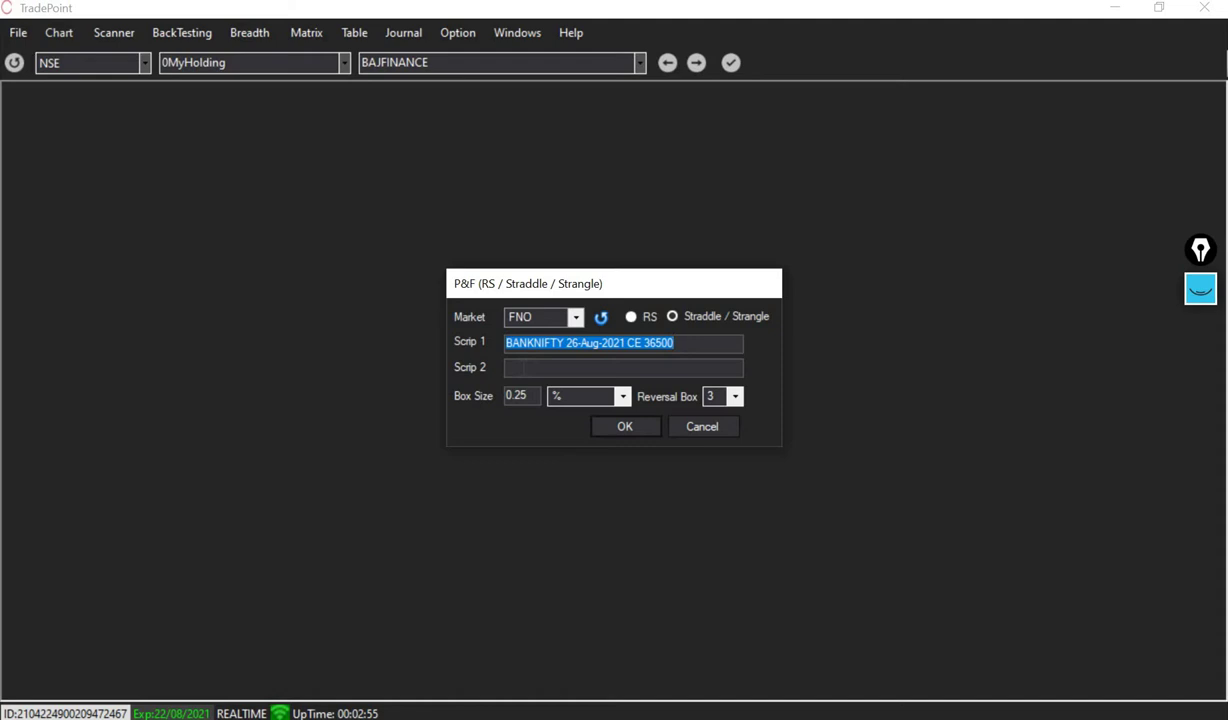
- Set the second scrip to BANKNIFTY 26-Aug-2021 PE 35500
click(521, 368)
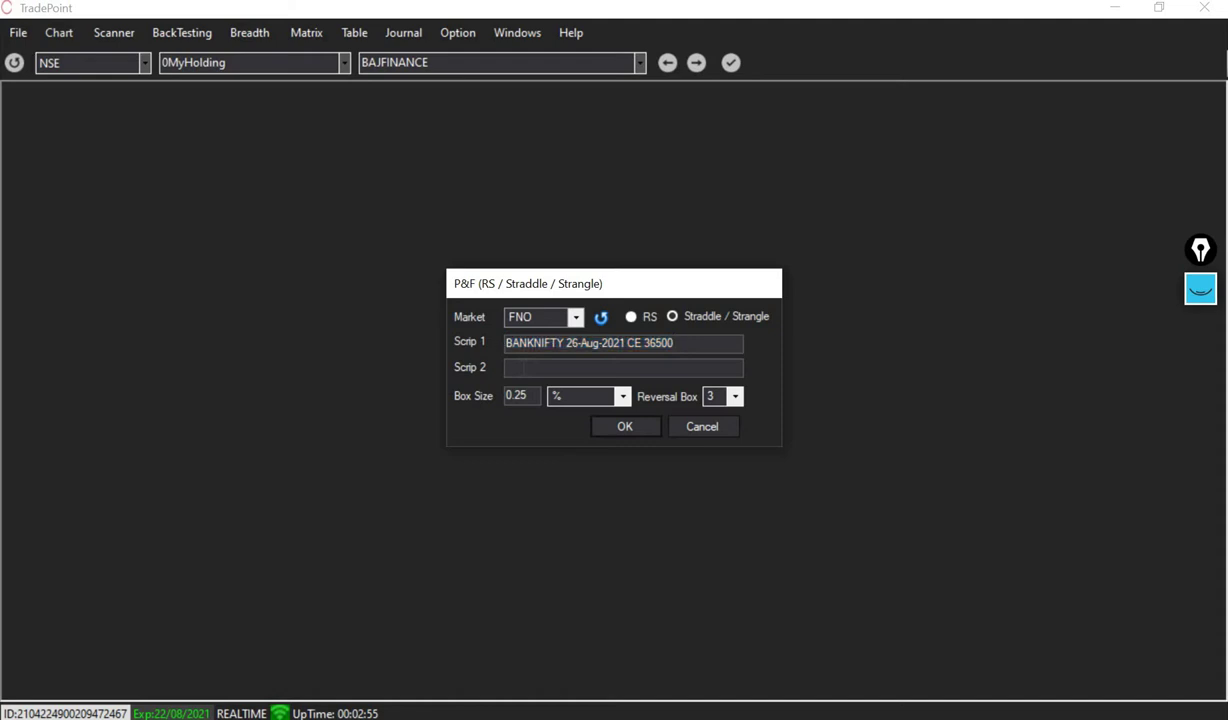
key(ctrl+v)
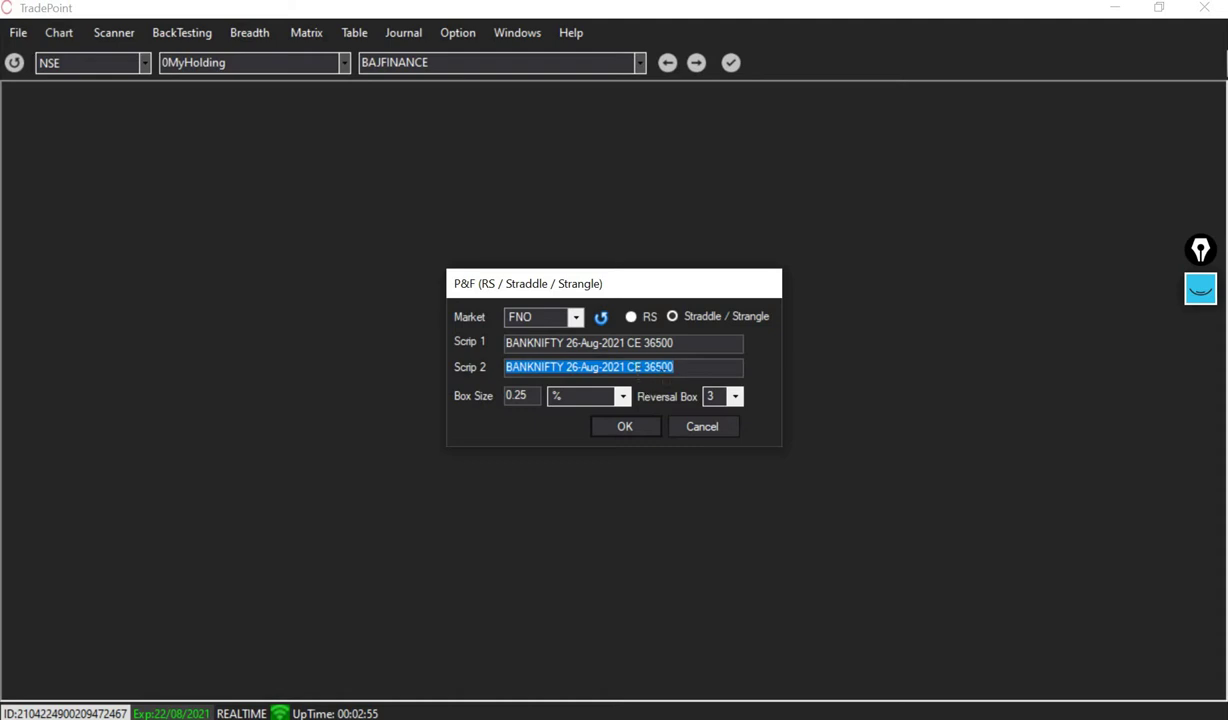
click(638, 367)
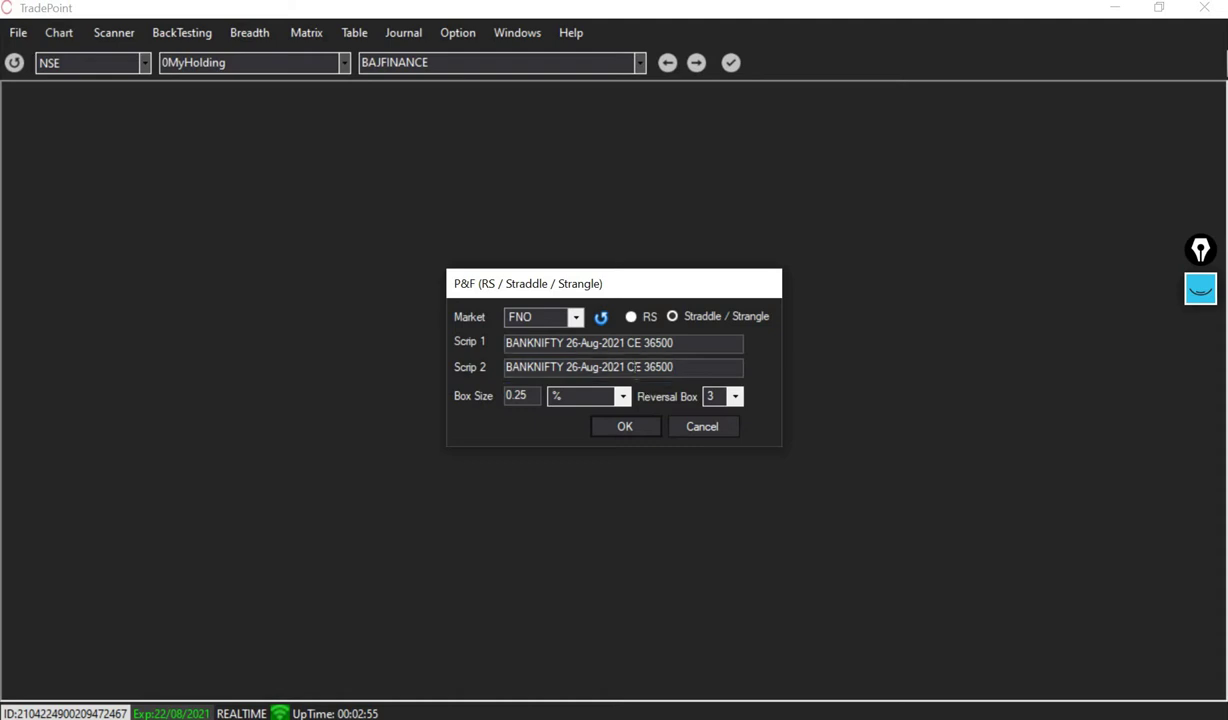
key(BackSpace)
click(700, 398)
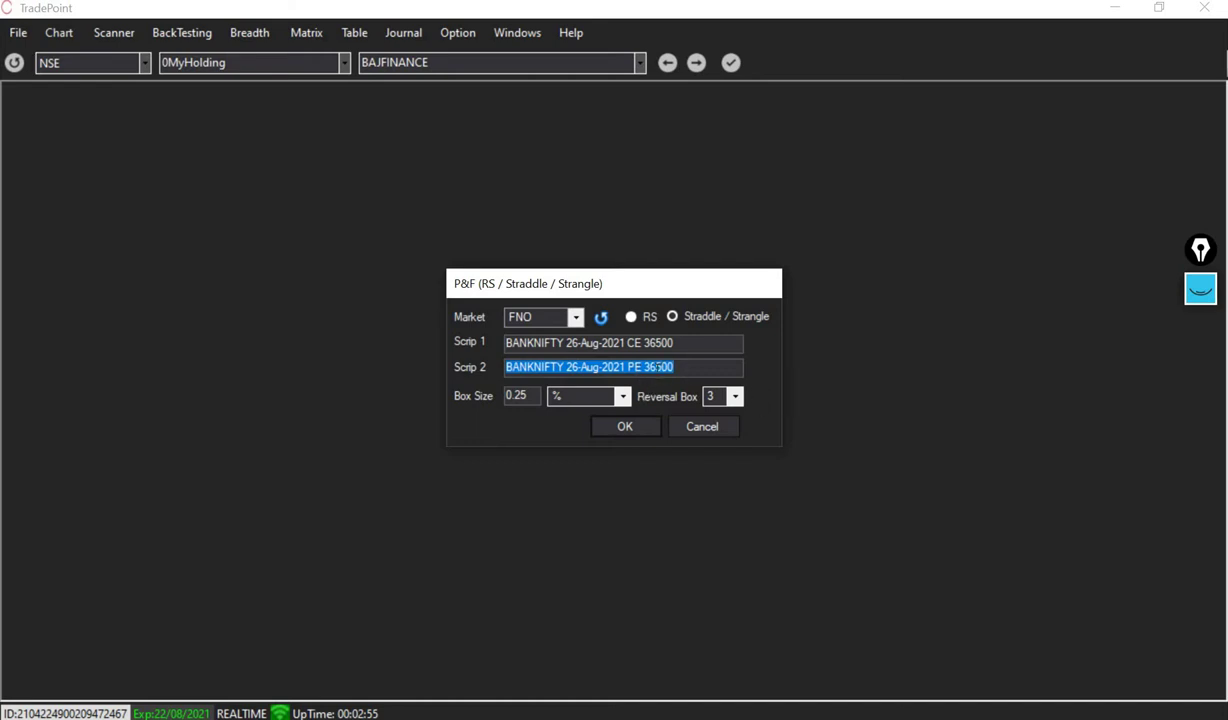
click(656, 367)
key(BackSpace)
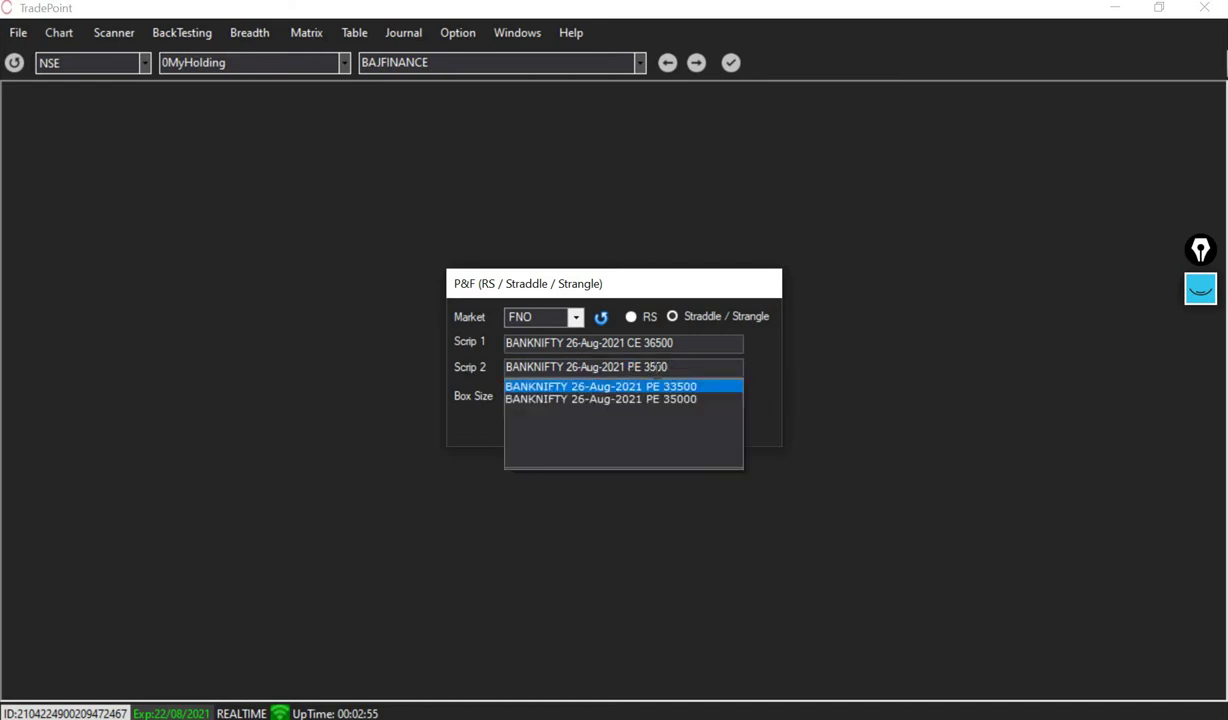
text(5)
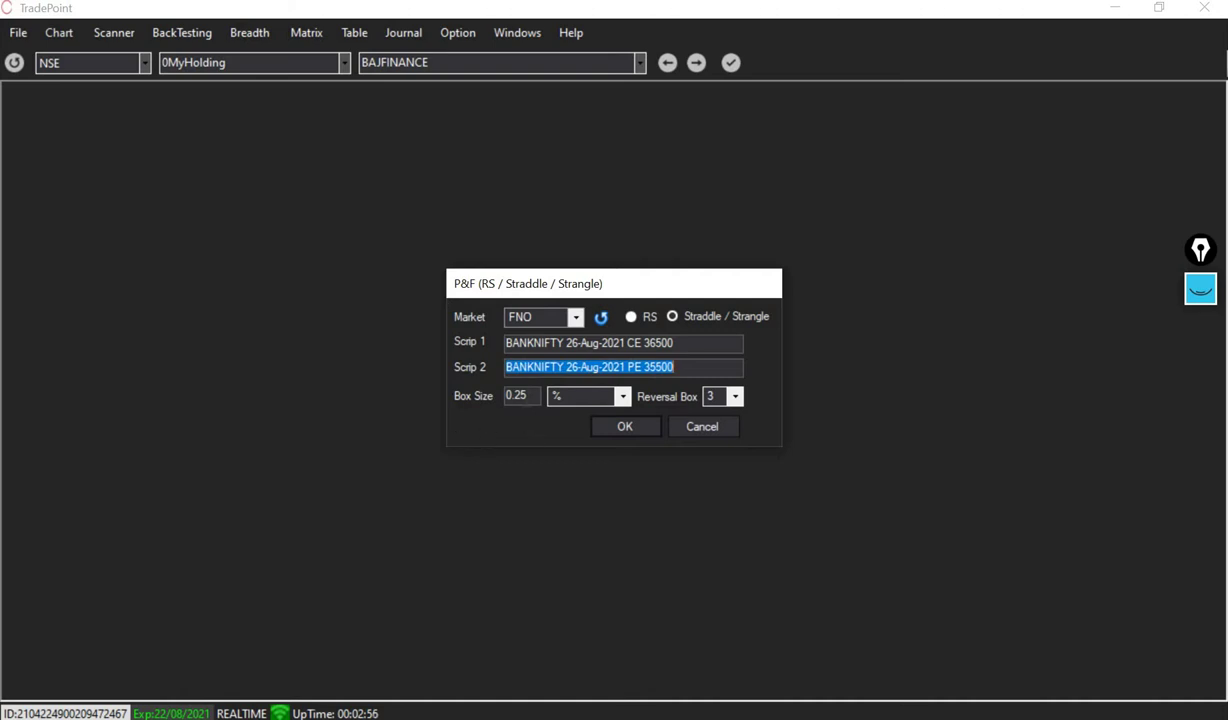
- Set box size 1 and build the straddle chart
key(Tab)
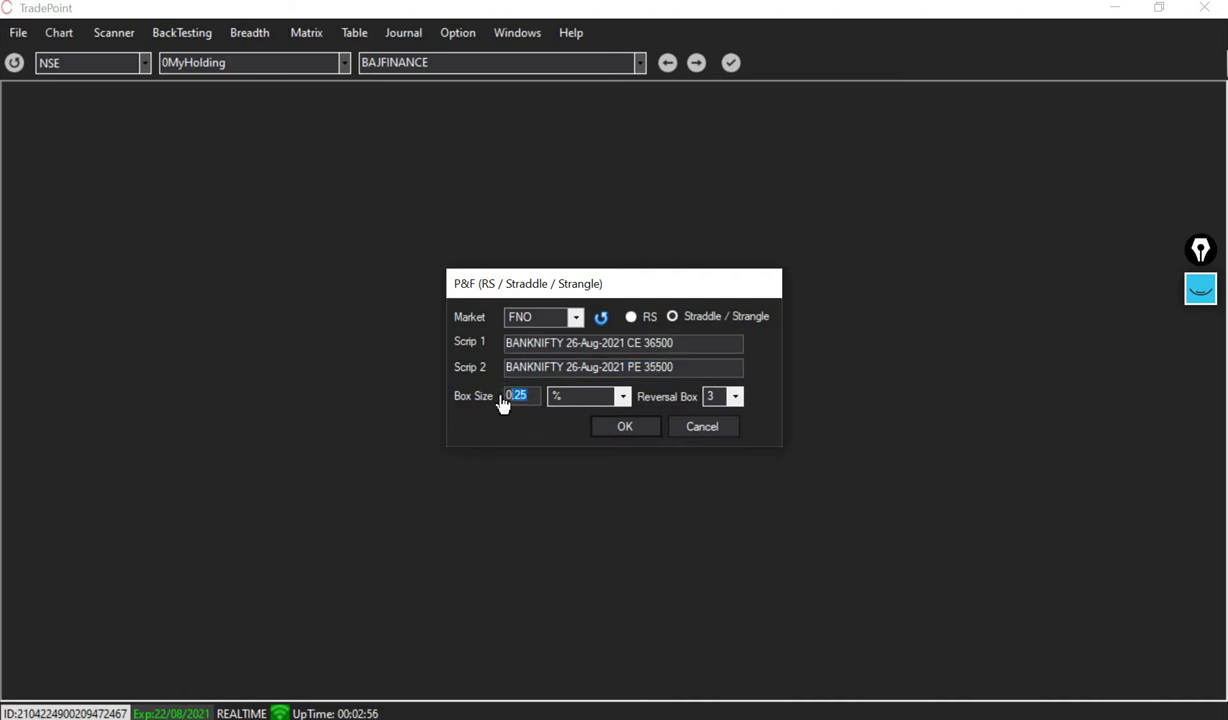
text(1)
click(624, 428)
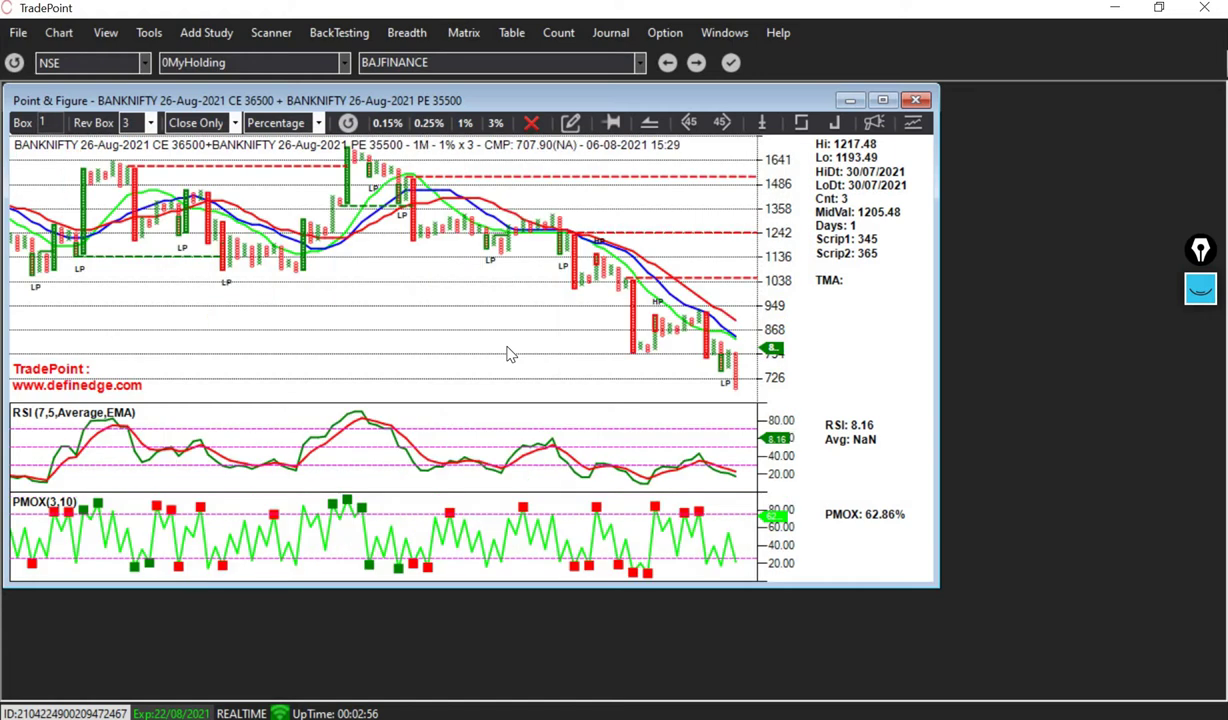
- Maximize the BANKNIFTY straddle chart, delete every indicator and tool, and add vertical lines
click(883, 101)
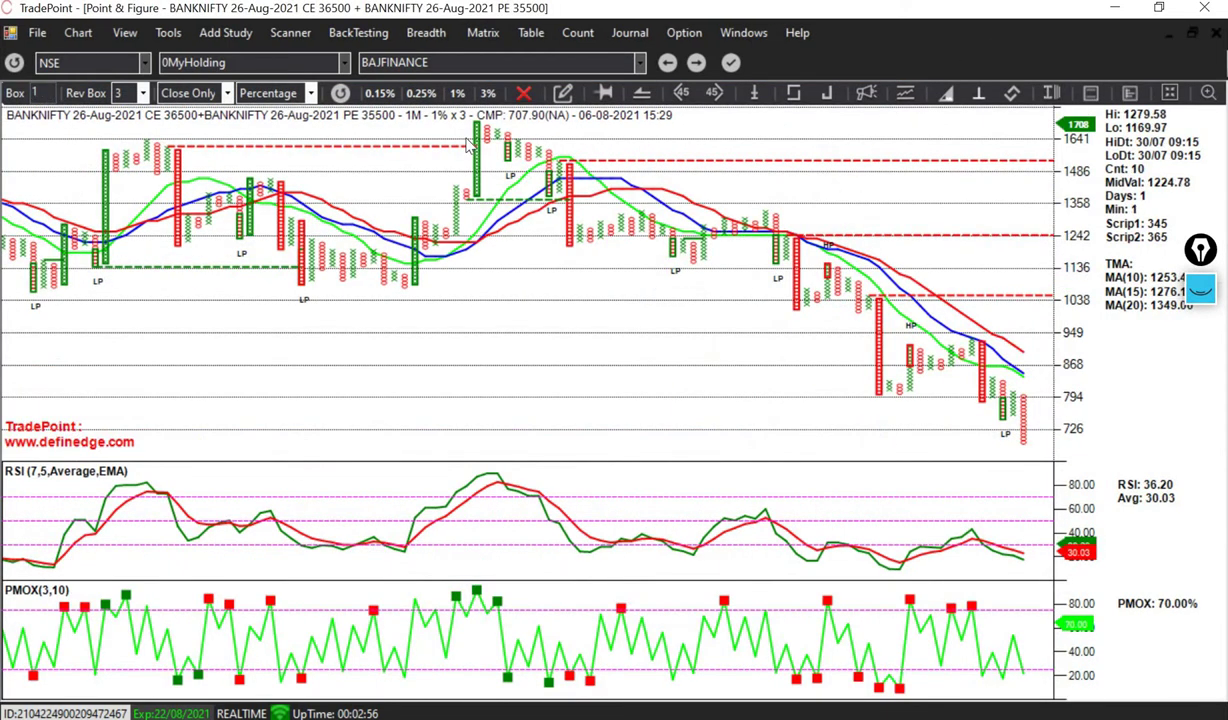
click(522, 93)
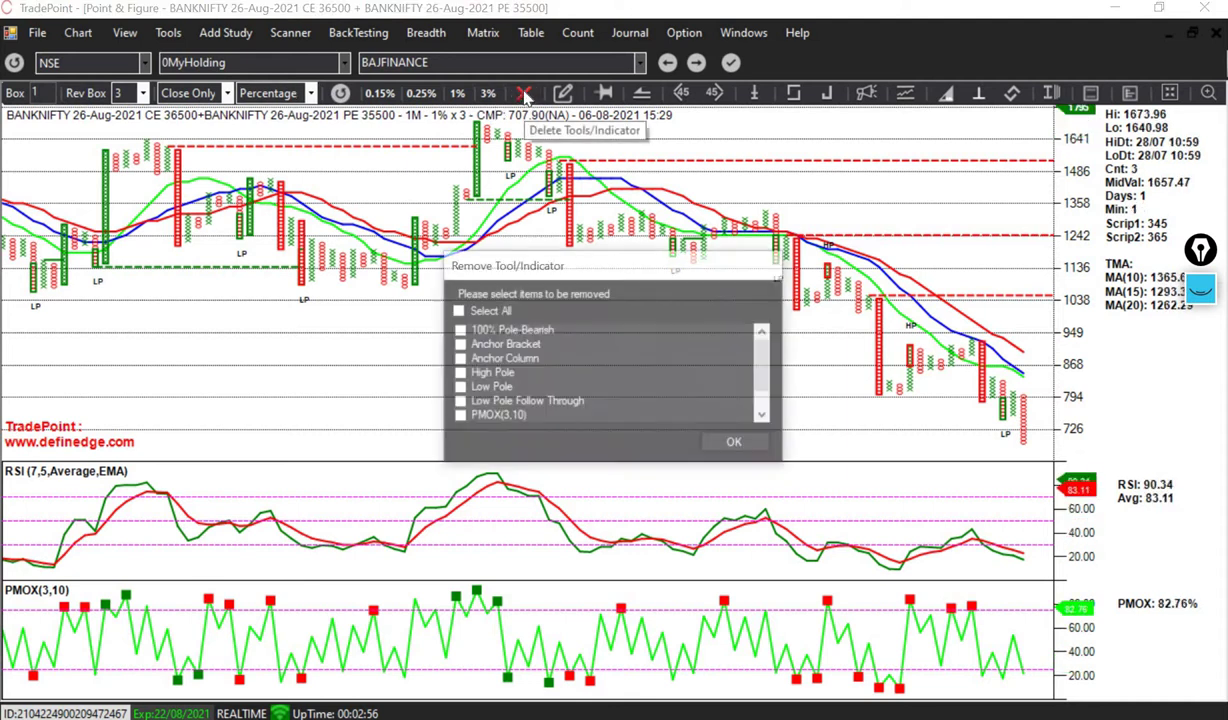
click(458, 311)
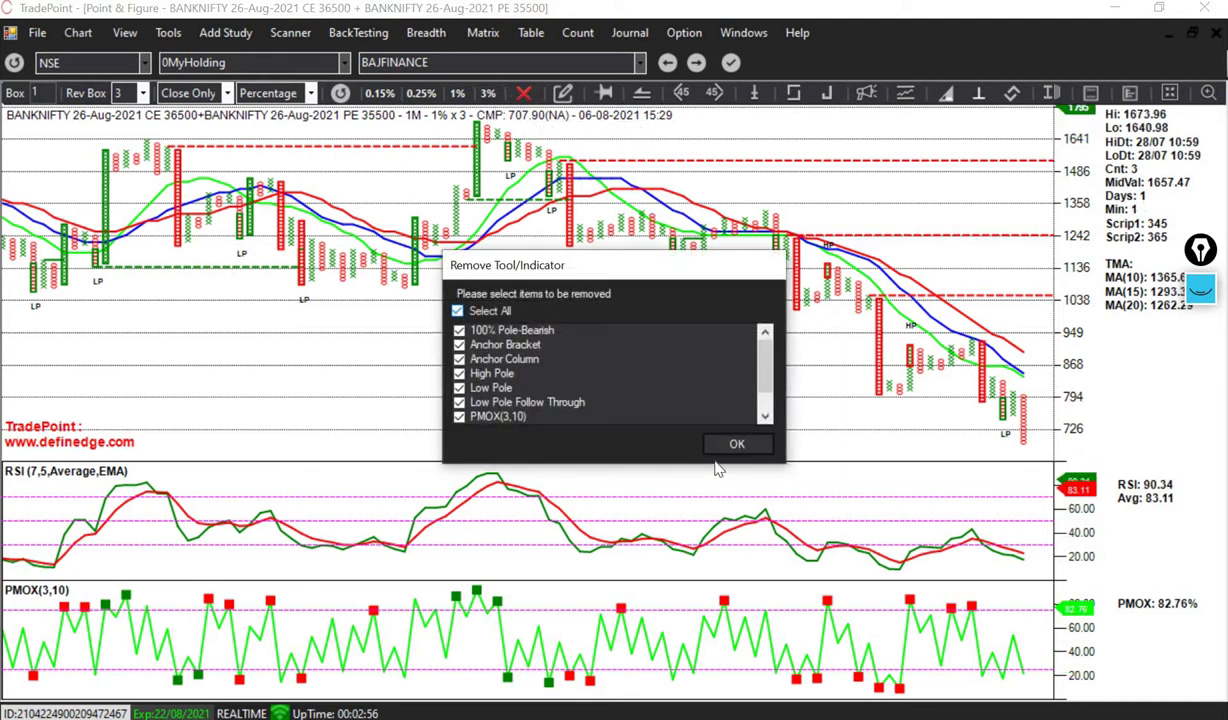
click(733, 446)
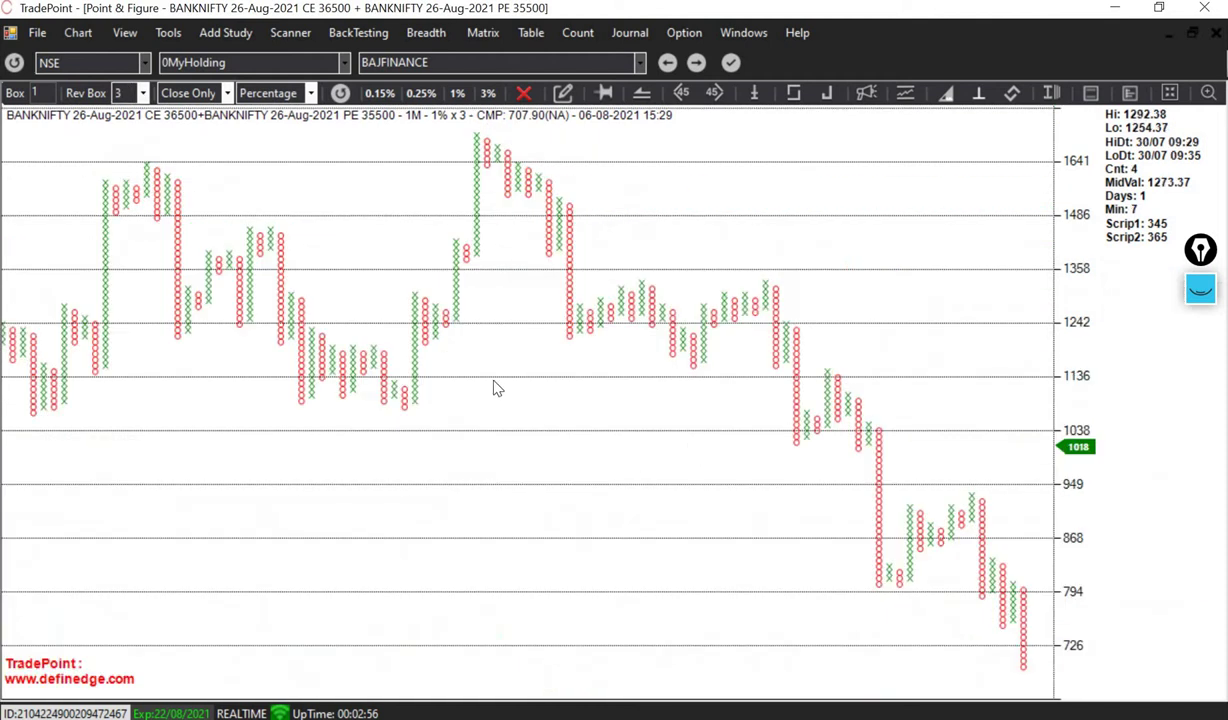
click(1049, 95)
scroll(738, 404, up, 3)
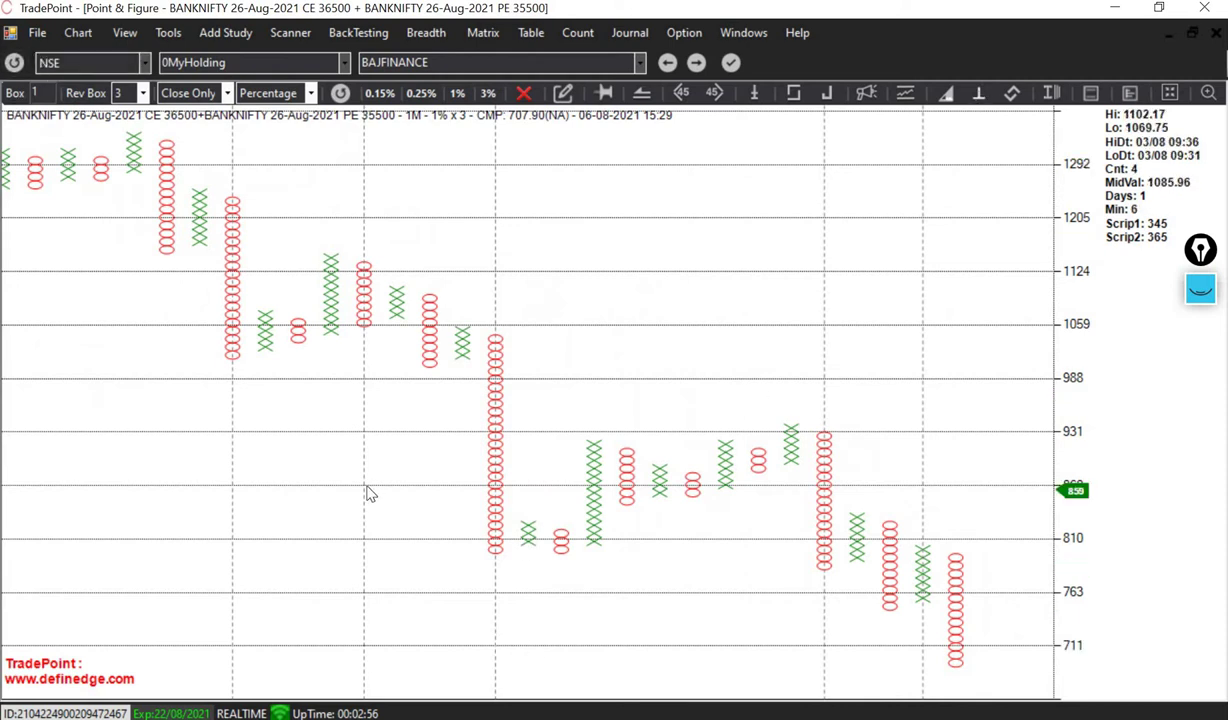
- Add the Triple Moving Average study (MA 10, 15, 20), found by searching 'tripl'
click(230, 33)
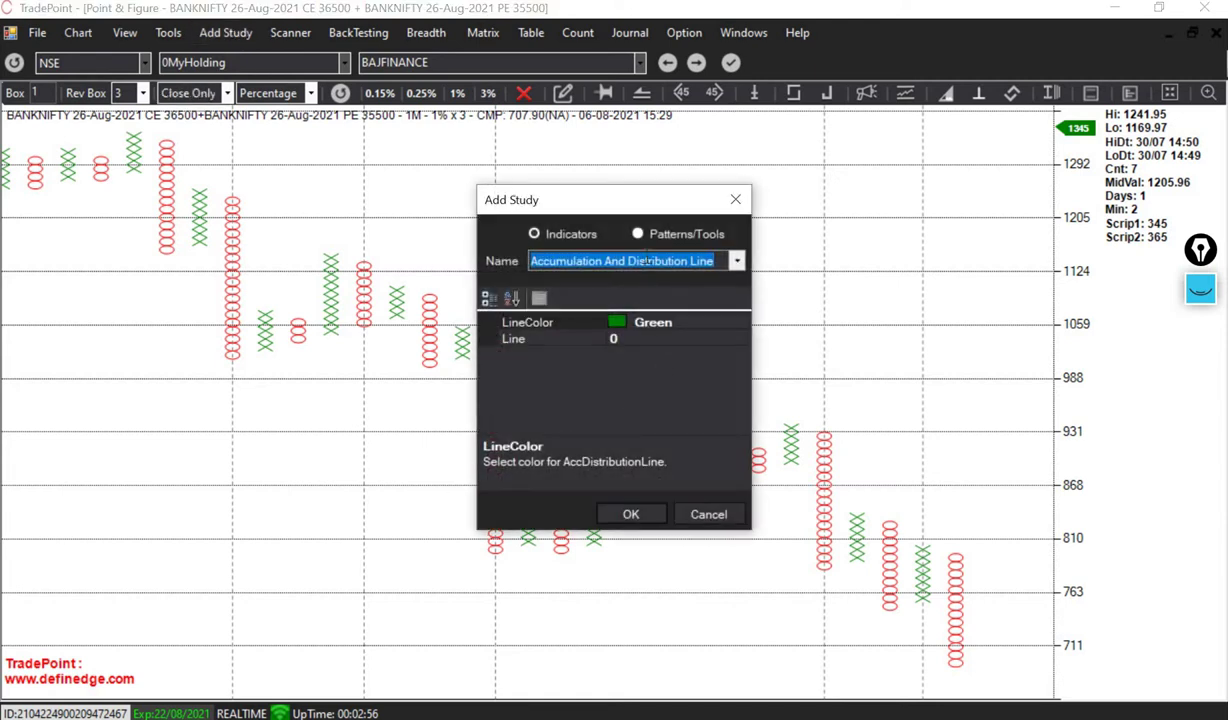
text(tripl)
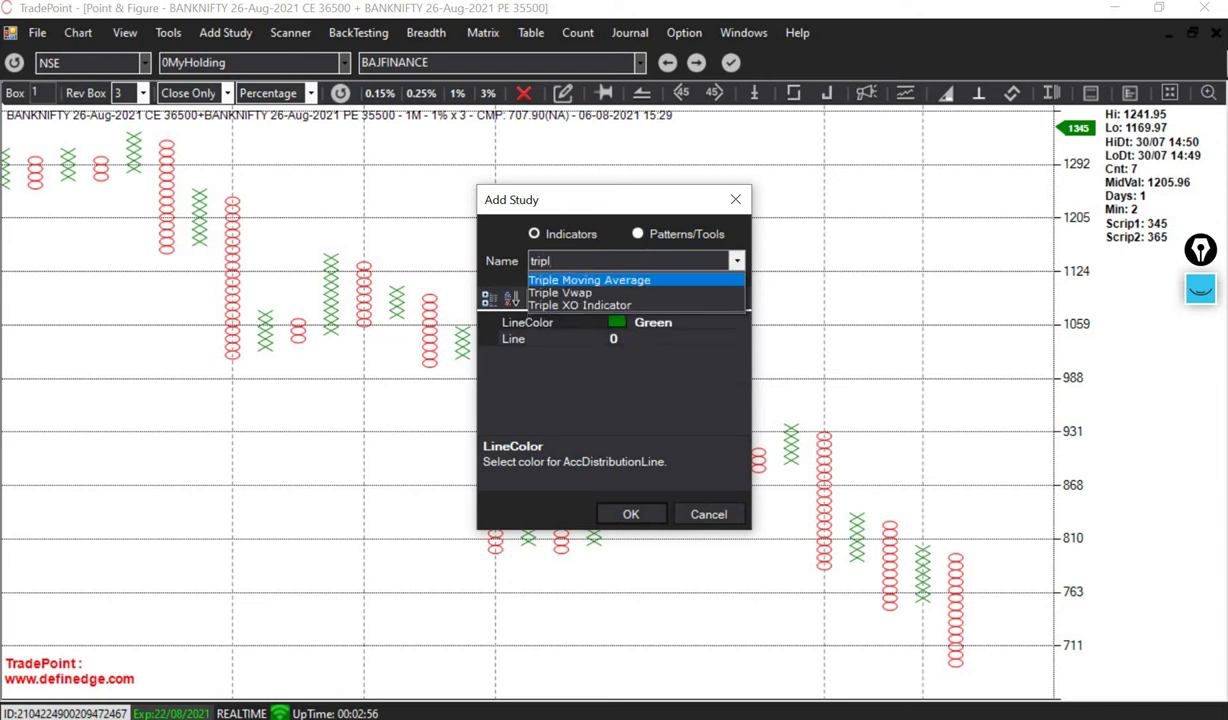
click(600, 280)
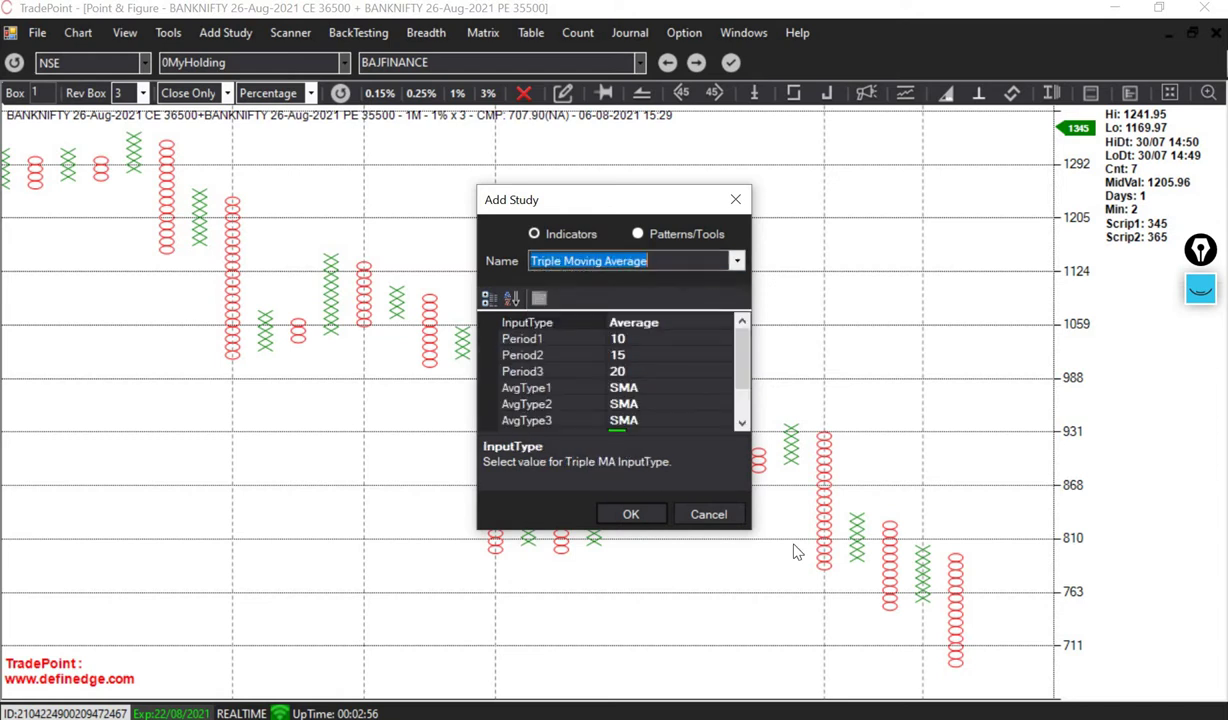
click(620, 515)
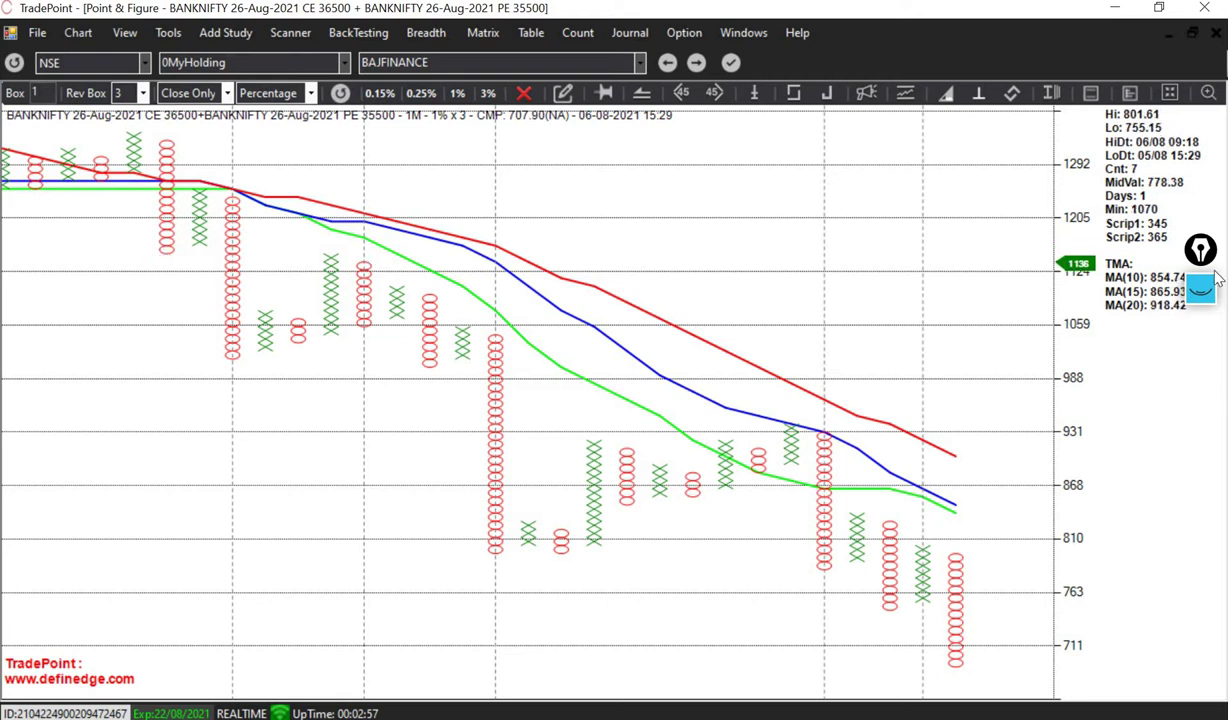
- Clear the old pink drawings and switch to the magenta highlighter pen
click(1200, 298)
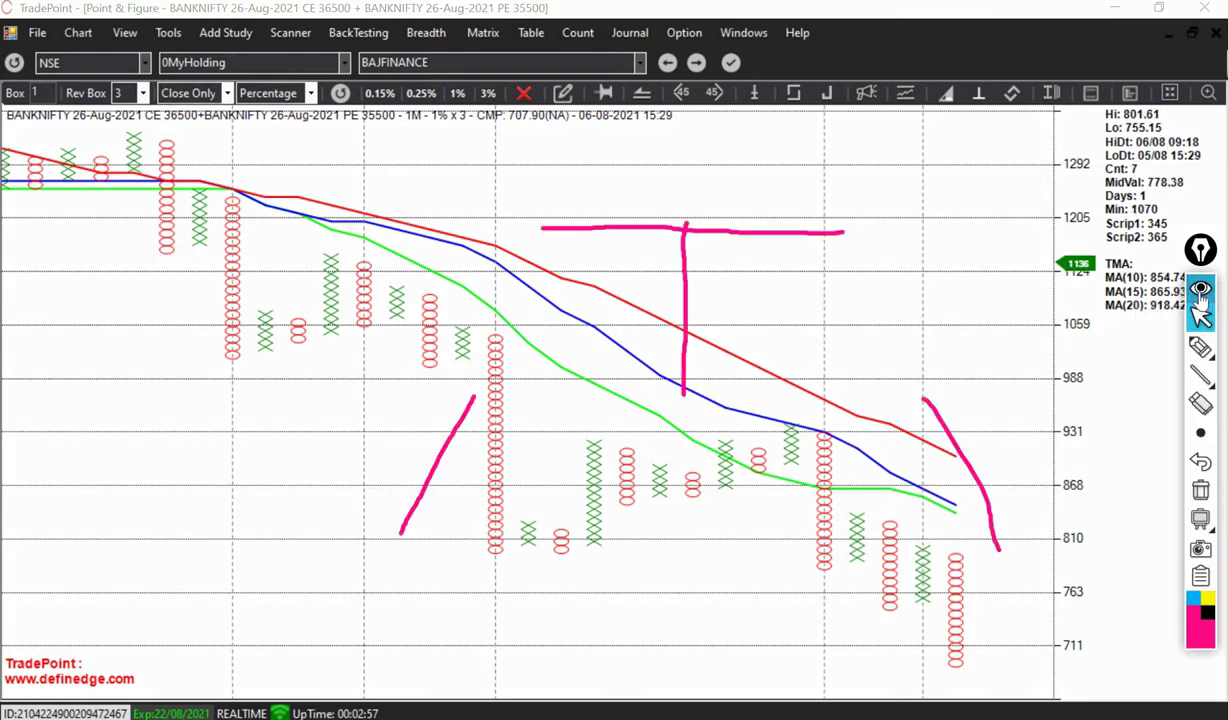
click(1200, 490)
mouse_move(1203, 372)
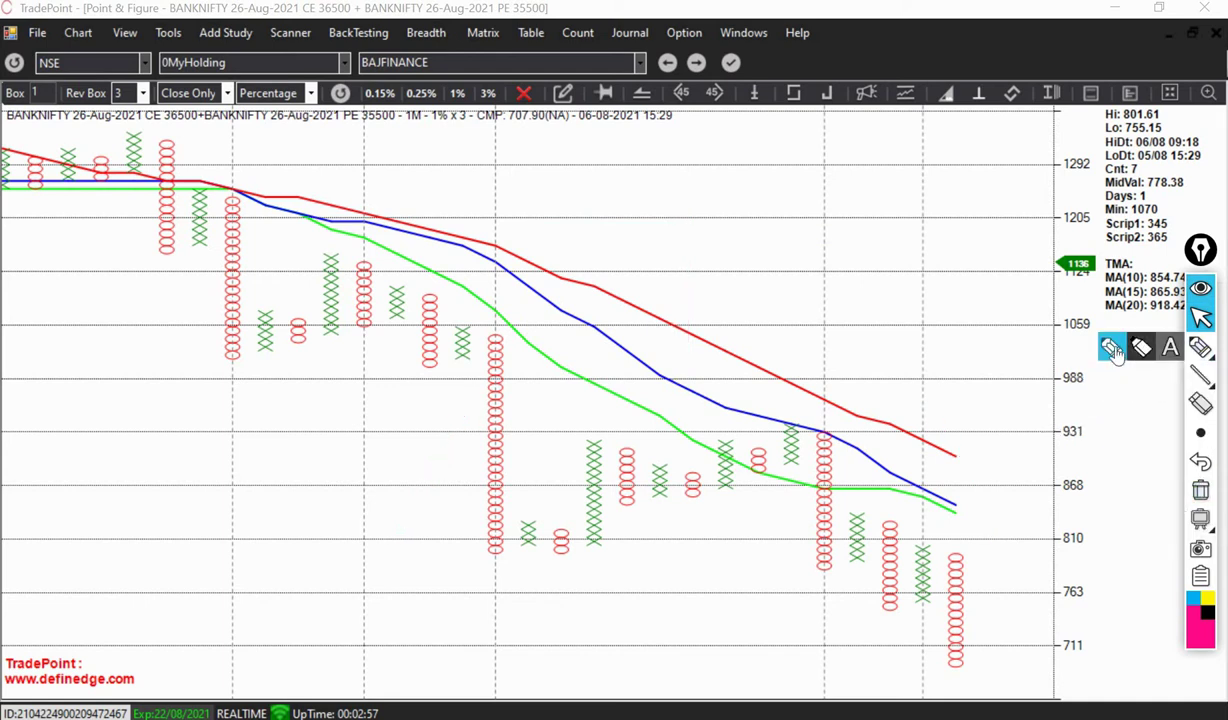
click(1200, 347)
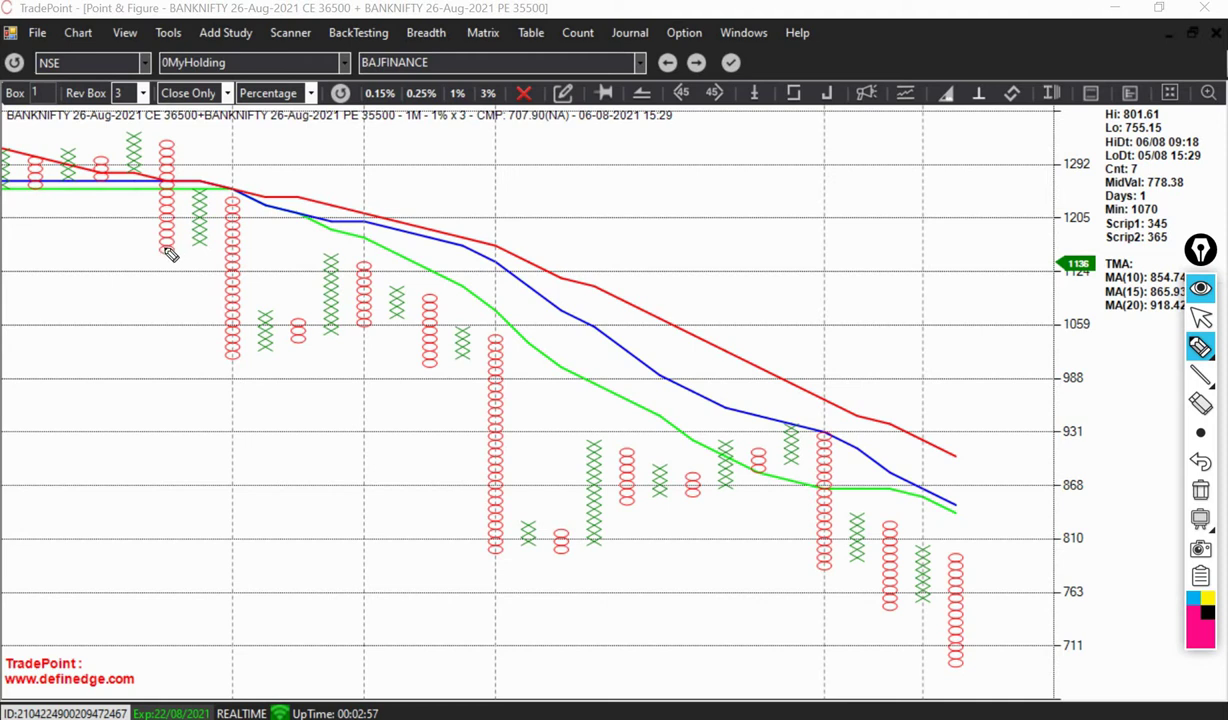
- Circle O columns near 1160, 1070, 1000 and 800, underline the last lows, draw a line near 1136
mouse_move(166, 246)
mouse_down()
mouse_move(234, 250)
mouse_move(221, 237)
mouse_move(236, 262)
mouse_move(254, 246)
mouse_move(240, 230)
mouse_move(215, 232)
mouse_up()
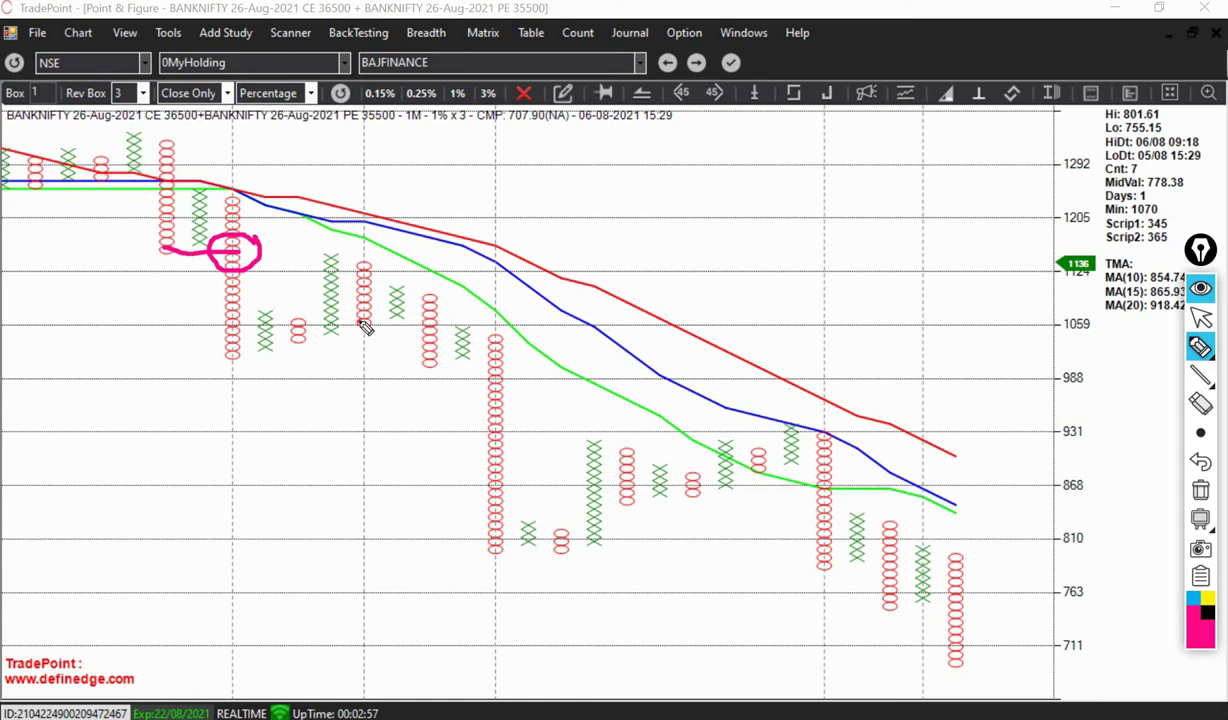
mouse_move(360, 322)
mouse_down()
mouse_move(432, 328)
mouse_move(445, 313)
mouse_move(411, 334)
mouse_move(460, 329)
mouse_up()
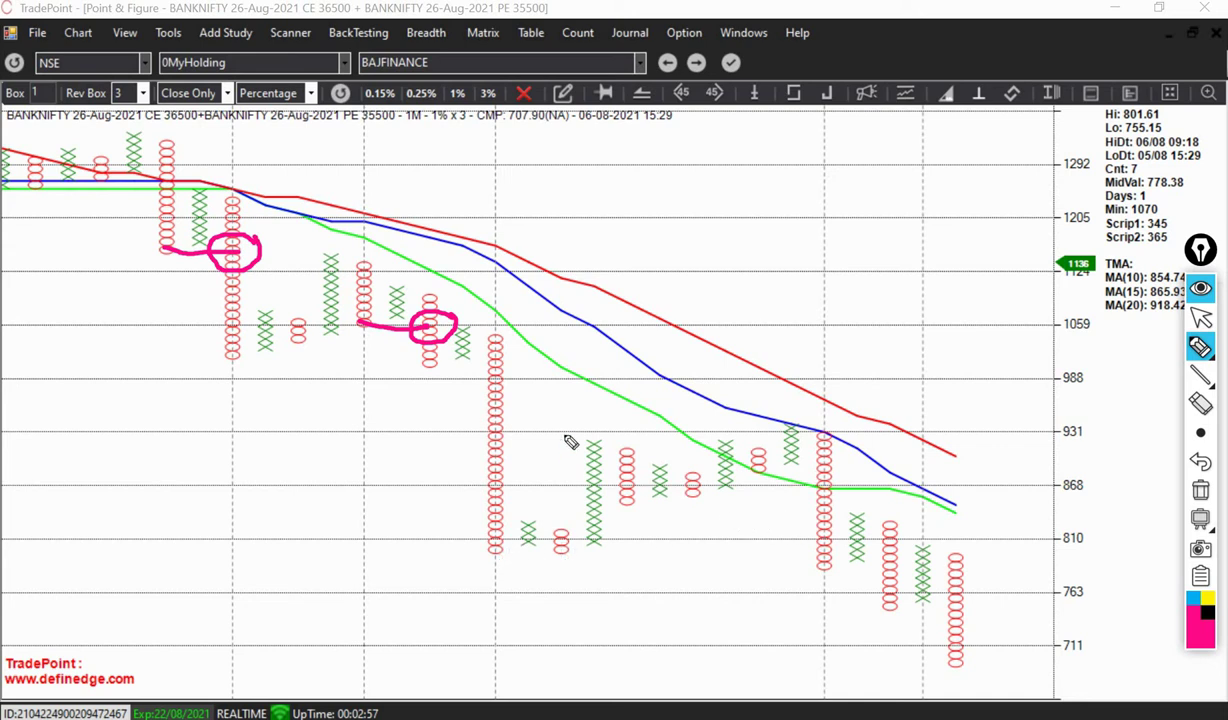
mouse_move(428, 363)
mouse_down()
mouse_move(500, 378)
mouse_move(476, 352)
mouse_move(480, 395)
mouse_move(522, 378)
mouse_move(513, 361)
mouse_up()
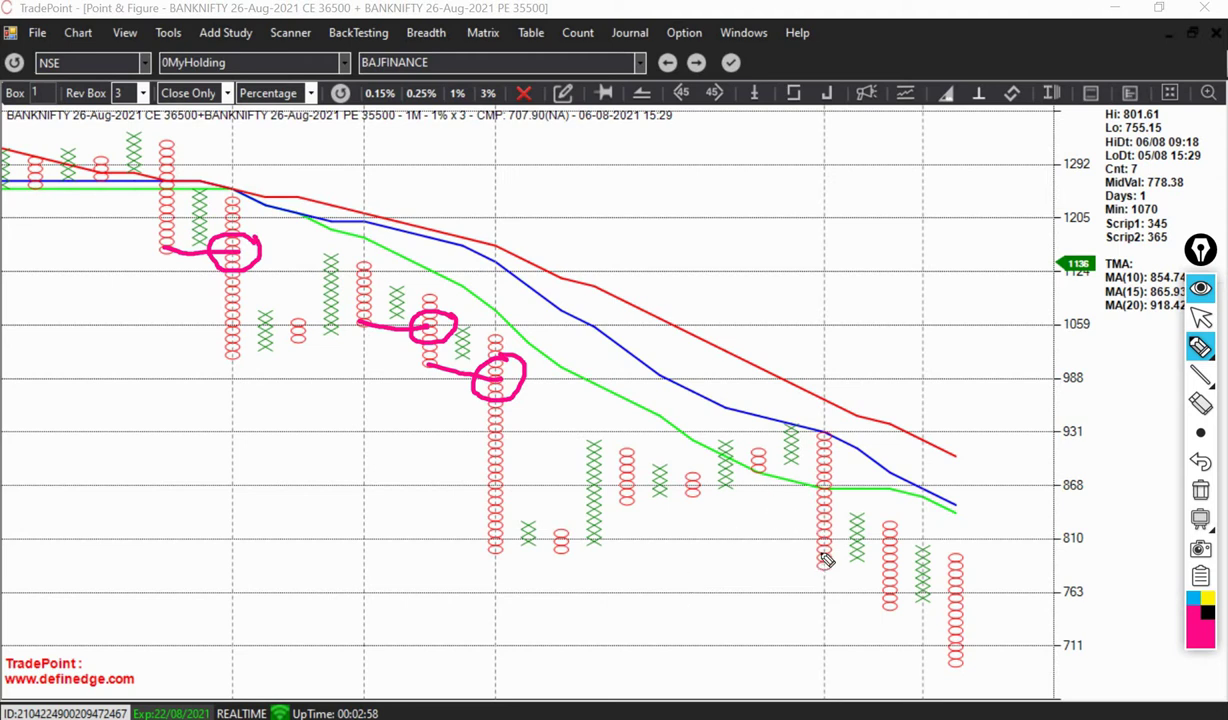
mouse_move(818, 563)
mouse_down()
mouse_move(905, 556)
mouse_move(860, 552)
mouse_move(878, 588)
mouse_up()
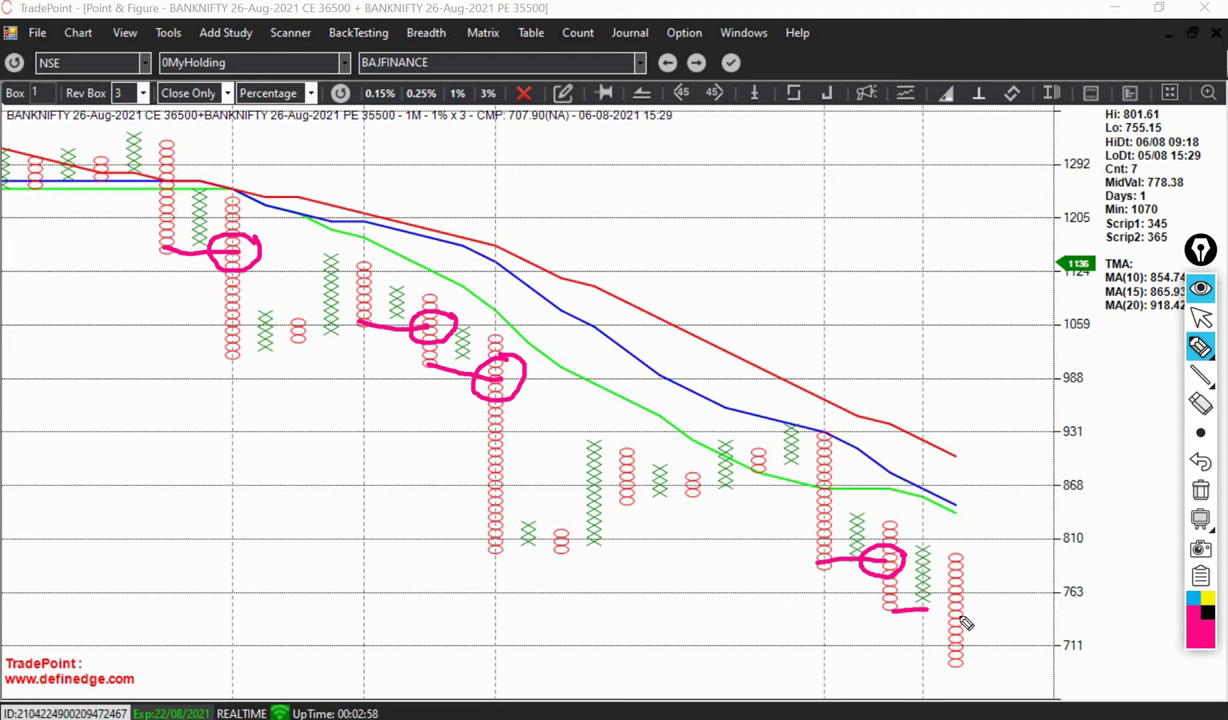
mouse_move(891, 610)
mouse_down()
mouse_move(970, 601)
mouse_move(930, 578)
mouse_up()
mouse_move(240, 258)
mouse_down()
mouse_move(600, 270)
mouse_move(835, 257)
mouse_up()
drag(977, 264, 1052, 258)
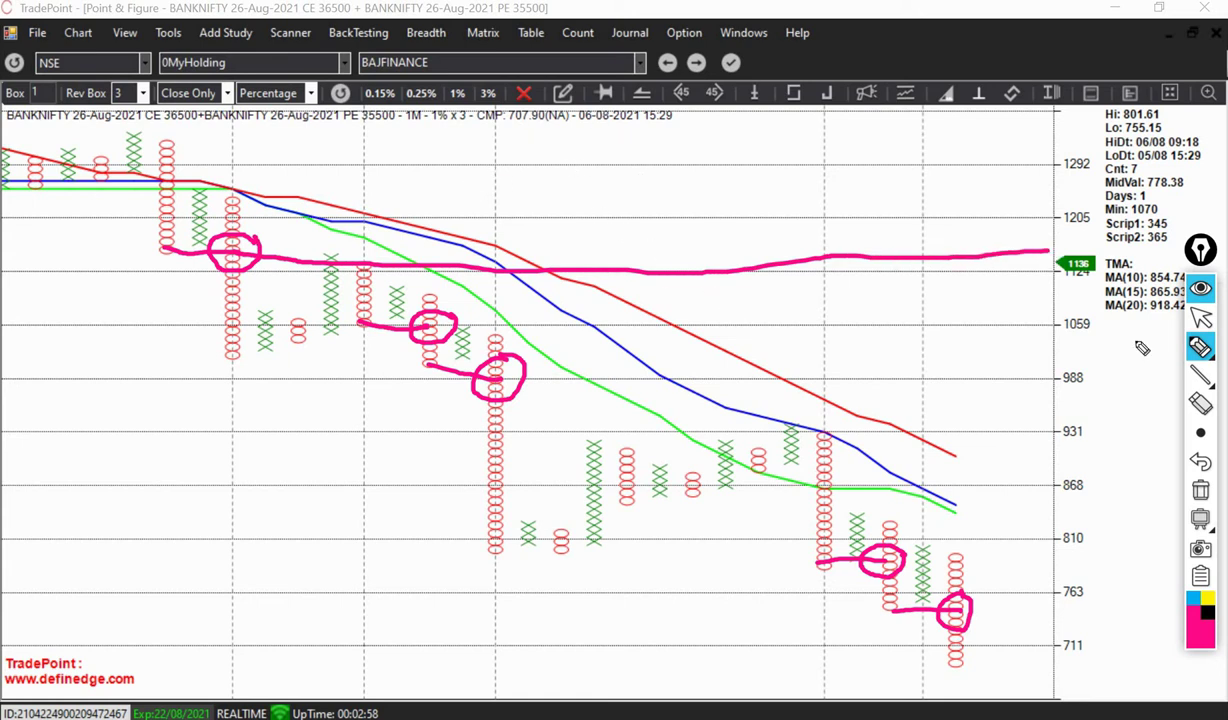
- Switch to the chart text tool and write 1150 near the top of the chart
mouse_move(1200, 346)
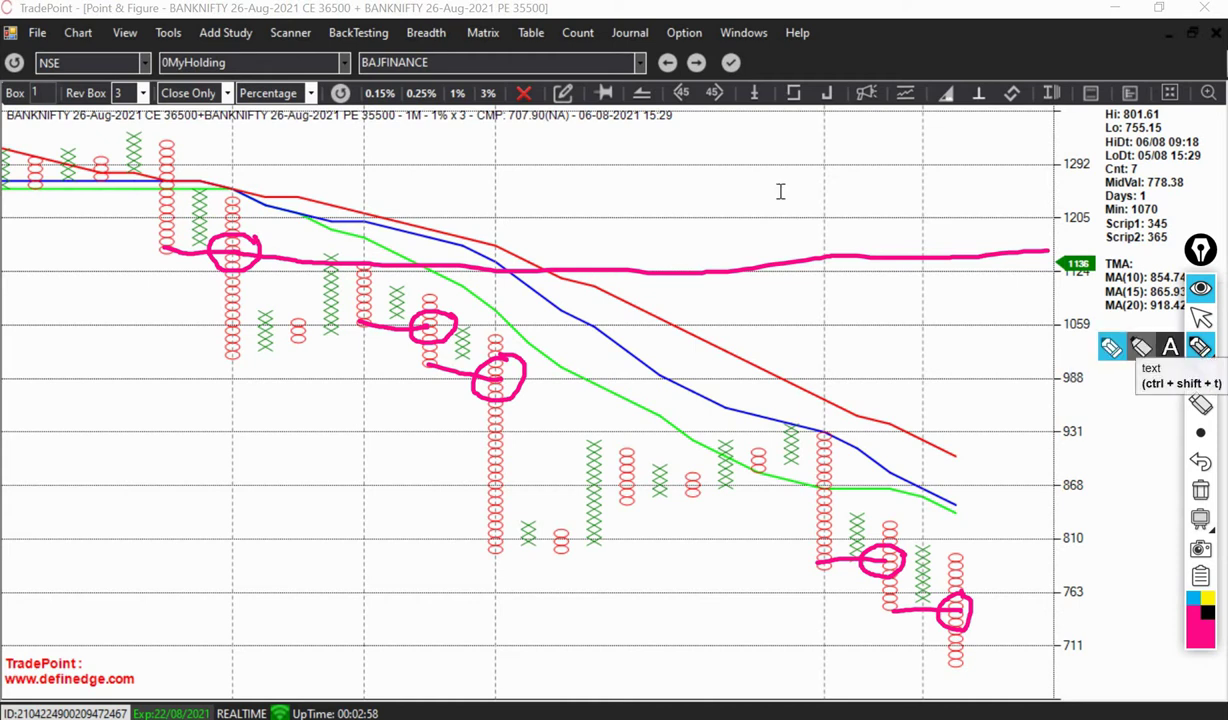
key(ctrl+shift+t)
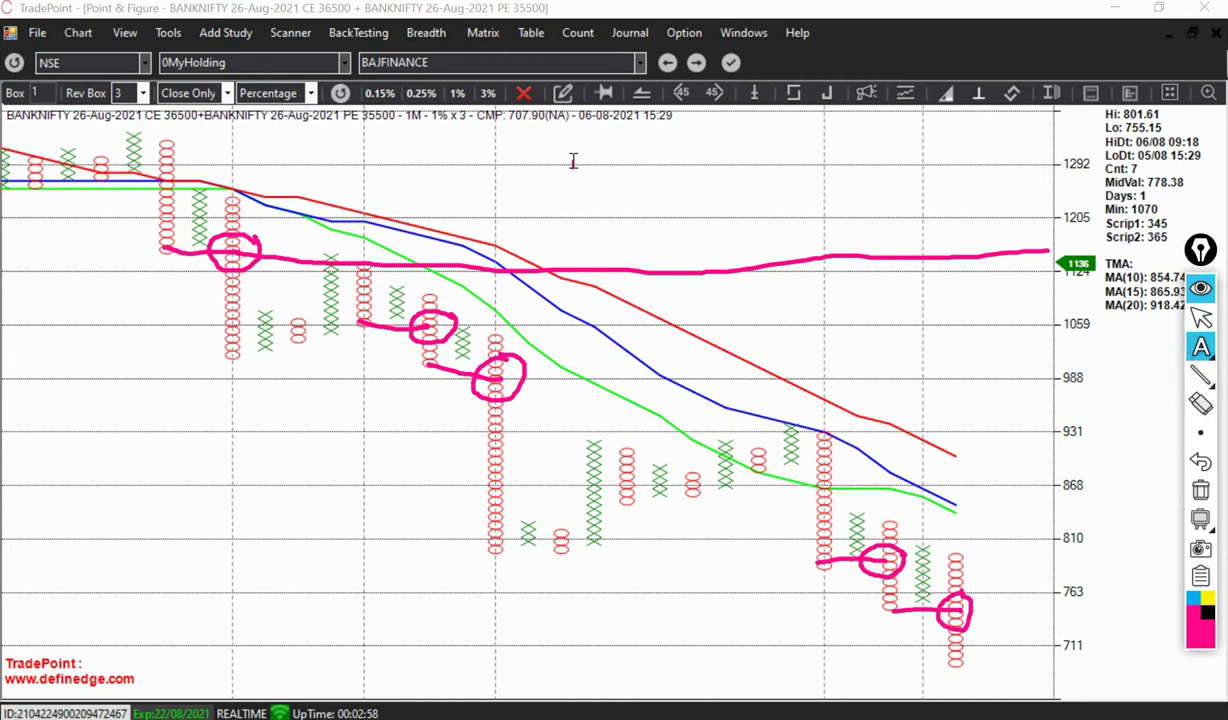
click(581, 160)
click(546, 158)
text(11)
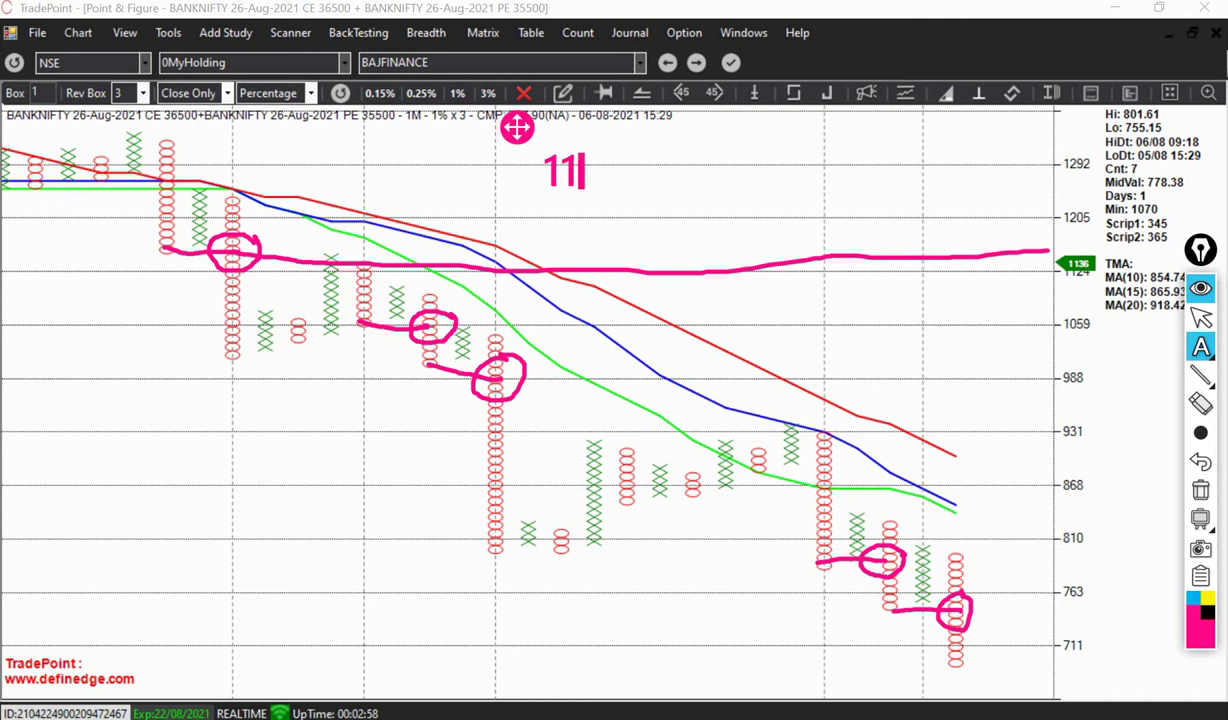
text(50)
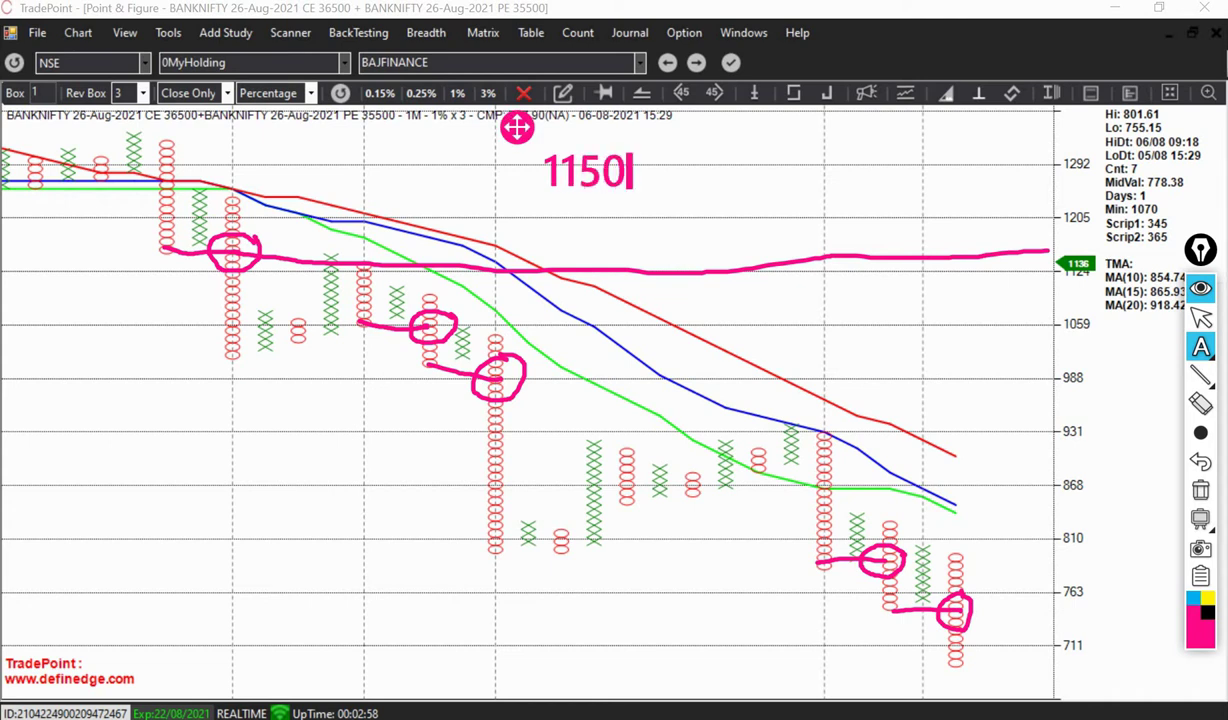
- Reposition and finalize the 1150 text note
click(355, 205)
click(350, 140)
click(437, 142)
click(497, 145)
click(506, 150)
click(603, 116)
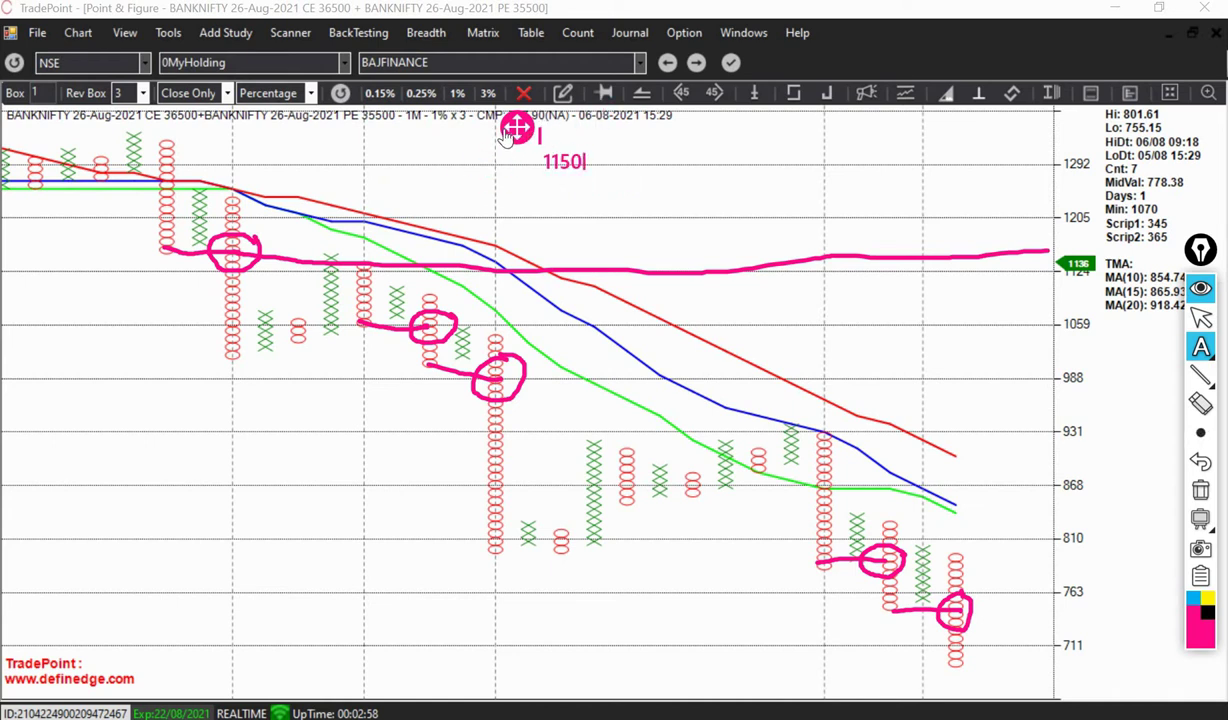
click(440, 142)
click(536, 138)
key(Return)
click(986, 650)
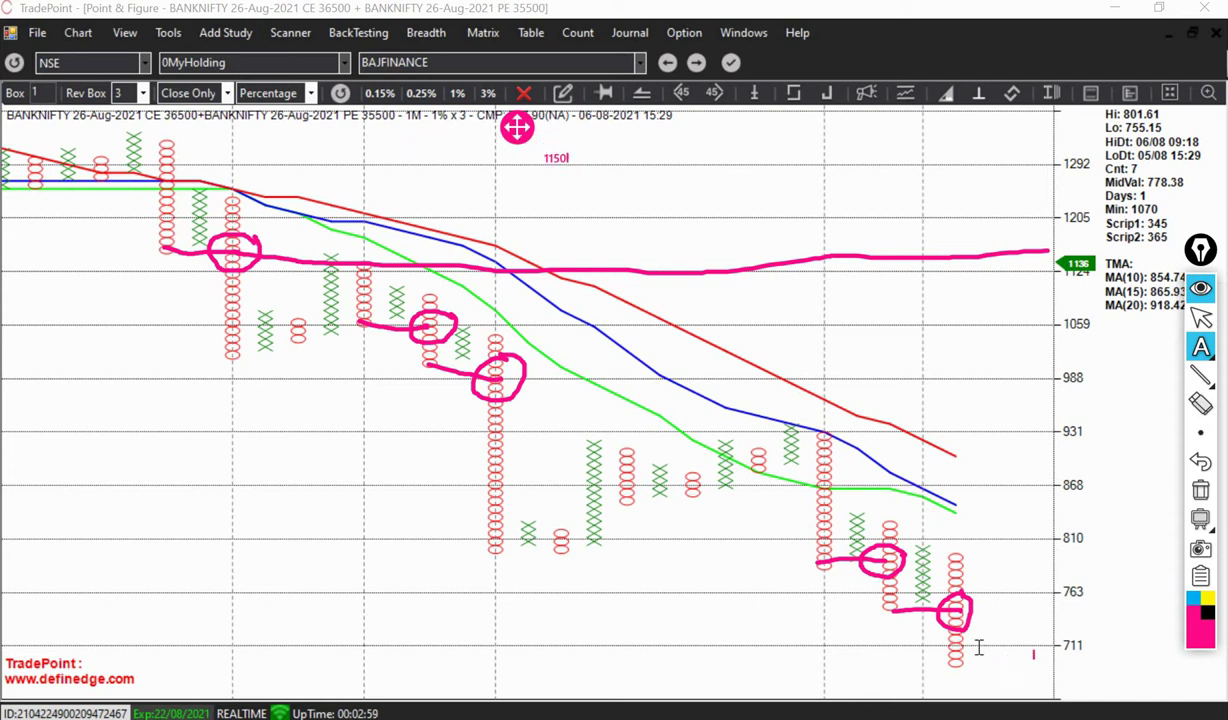
click(1037, 671)
click(594, 276)
- Add the lines 707, 443x25 and 11,075 below 1150
scroll(613, 204, up, 3)
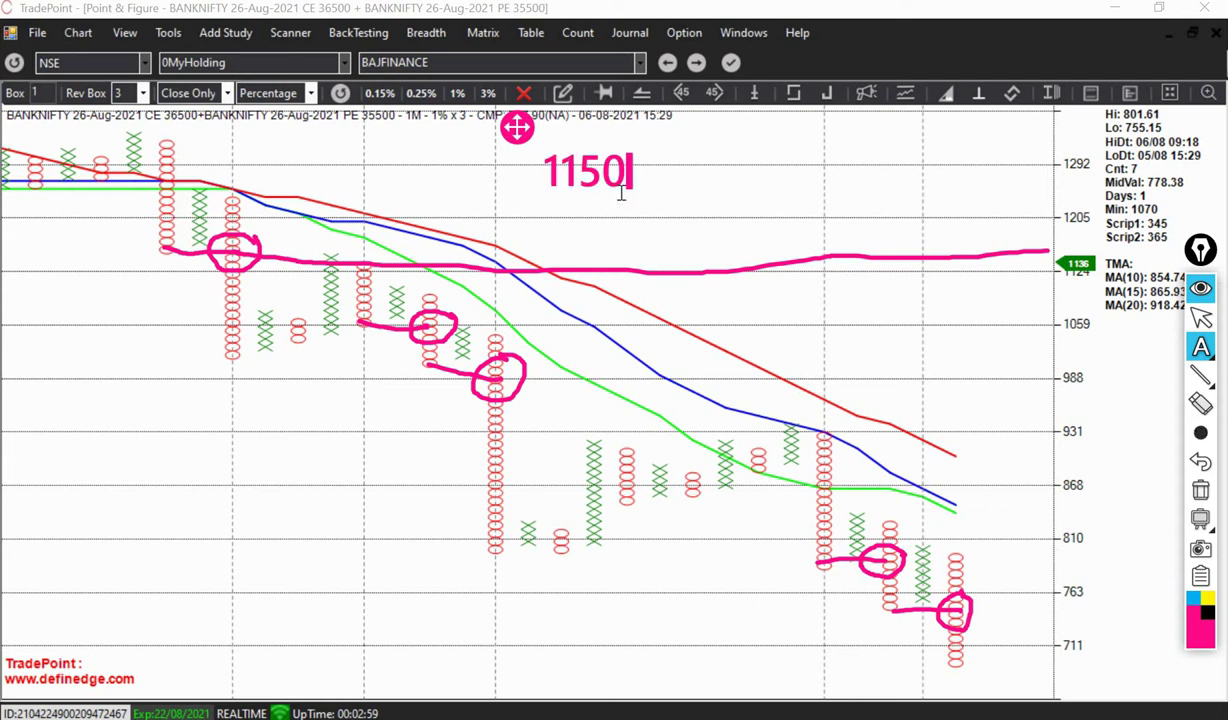
key(Return)
text(707)
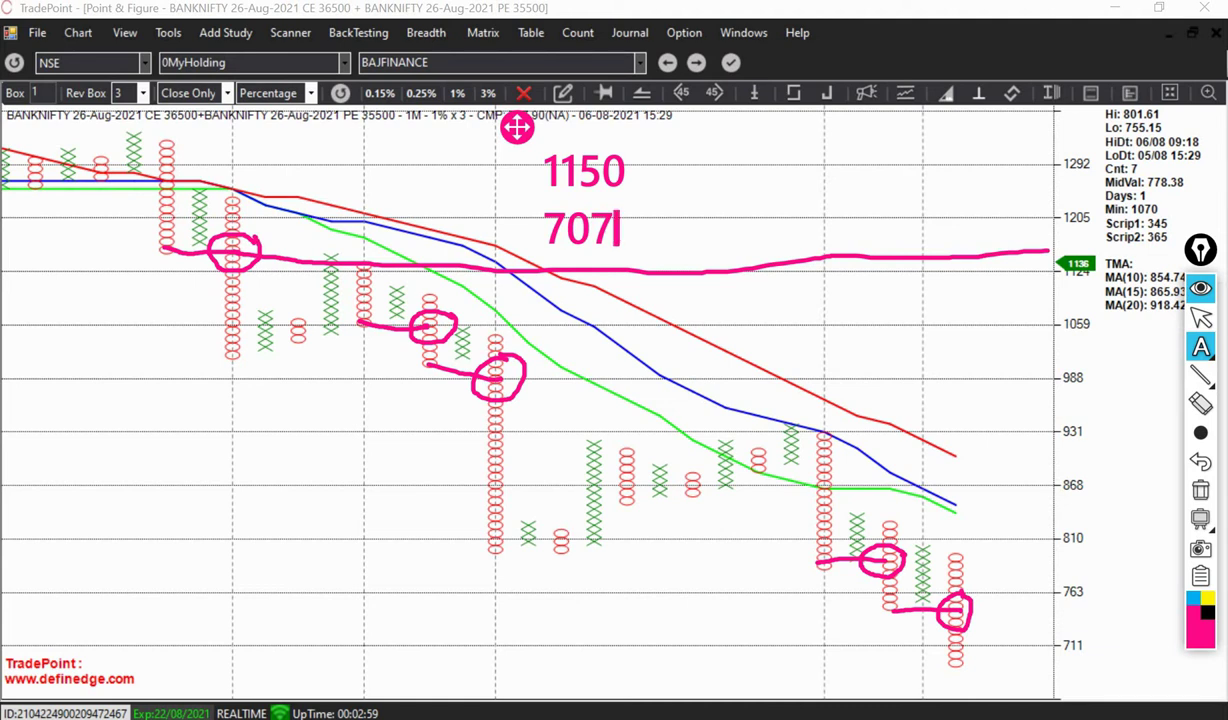
key(Return)
text(443)
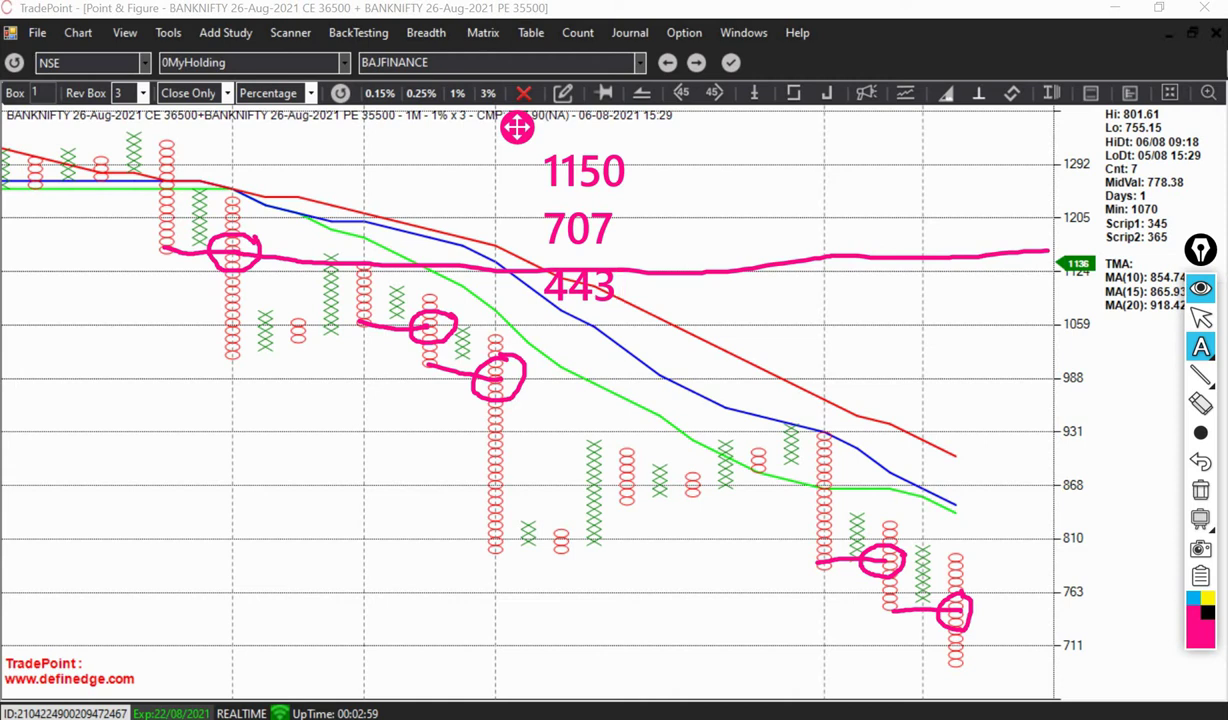
text(x2)
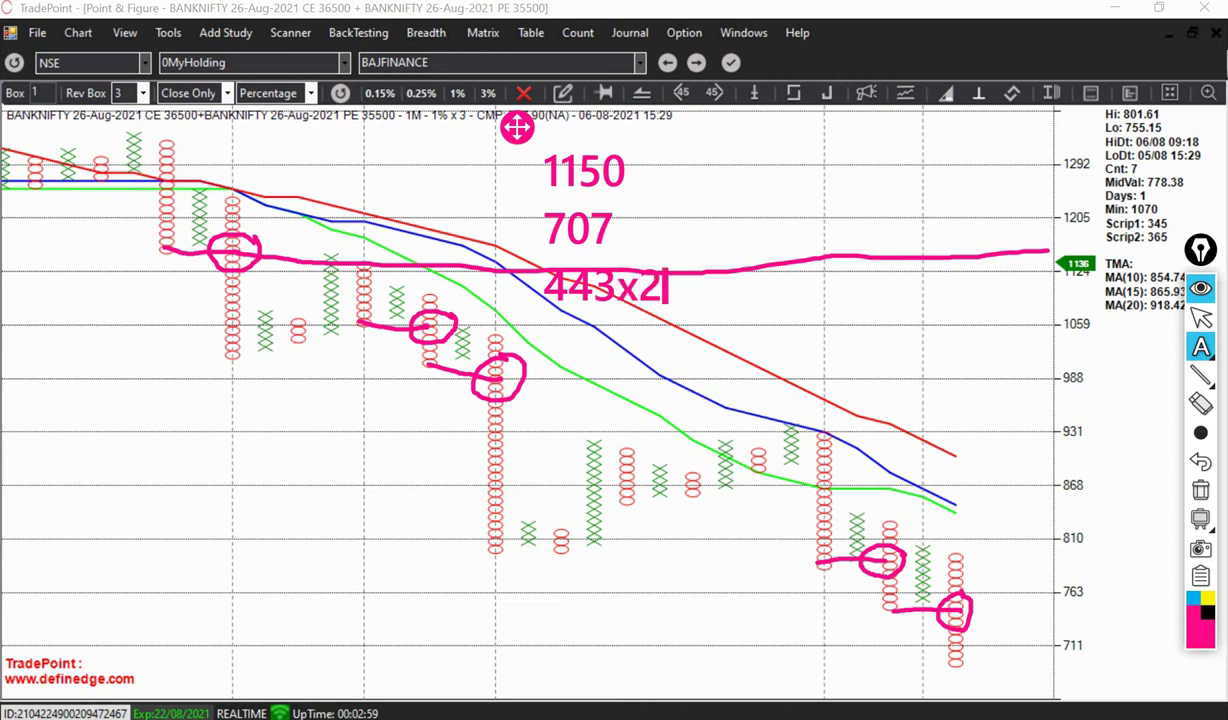
text(5)
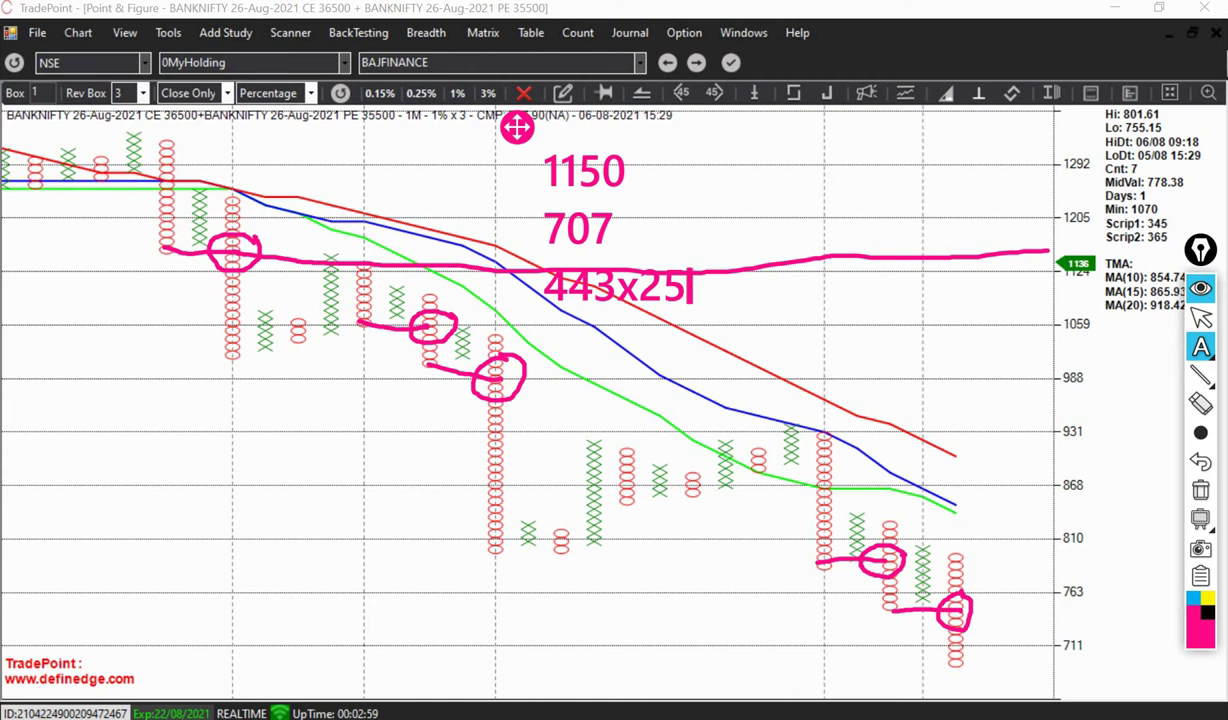
key(Return)
text(11,)
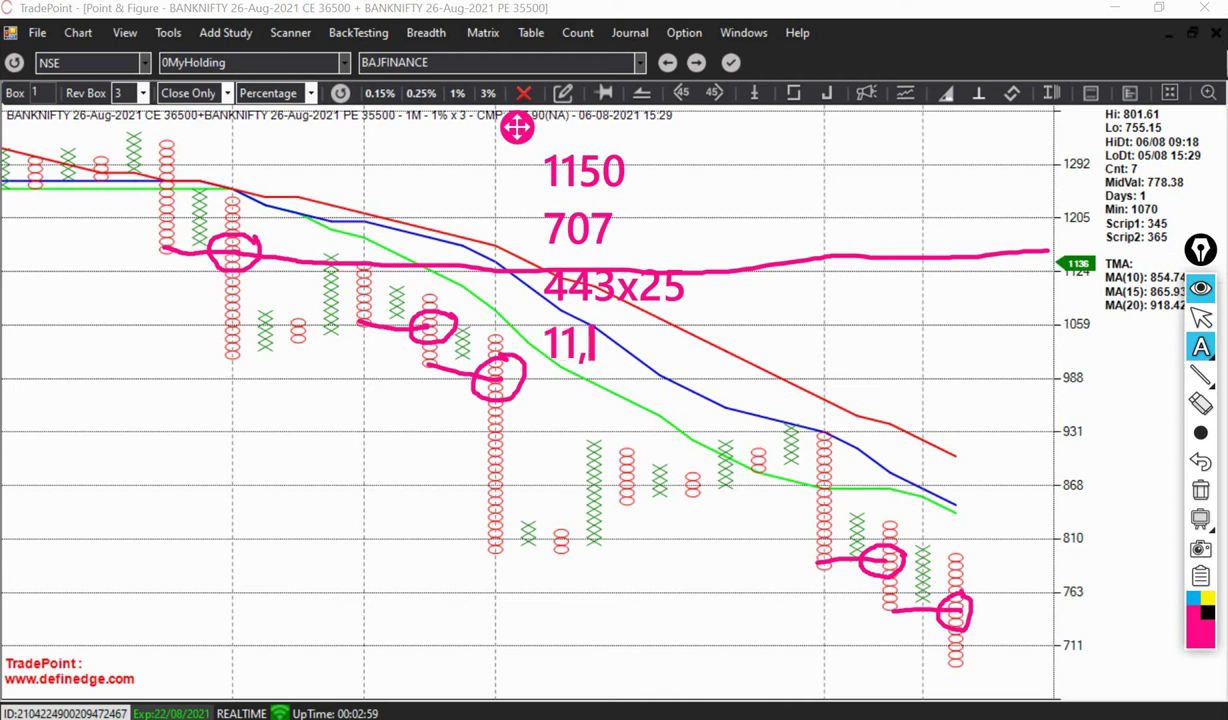
text(075)
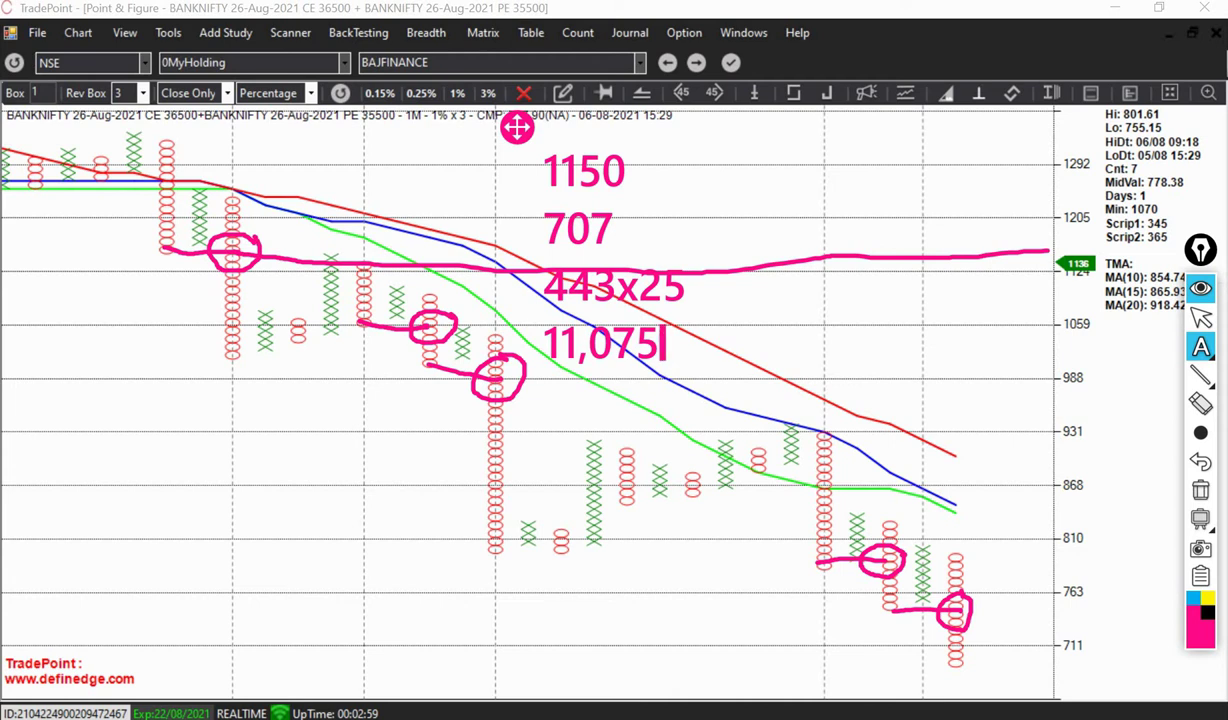
- Click at various points across the chart
click(173, 270)
click(205, 272)
click(343, 357)
click(437, 420)
click(668, 505)
click(968, 575)
click(993, 665)
click(673, 505)
click(502, 458)
click(645, 589)
click(625, 492)
click(430, 337)
click(471, 315)
click(682, 365)
click(570, 377)
click(522, 283)
- Clear all chart annotations and close the straddle chart window
click(704, 332)
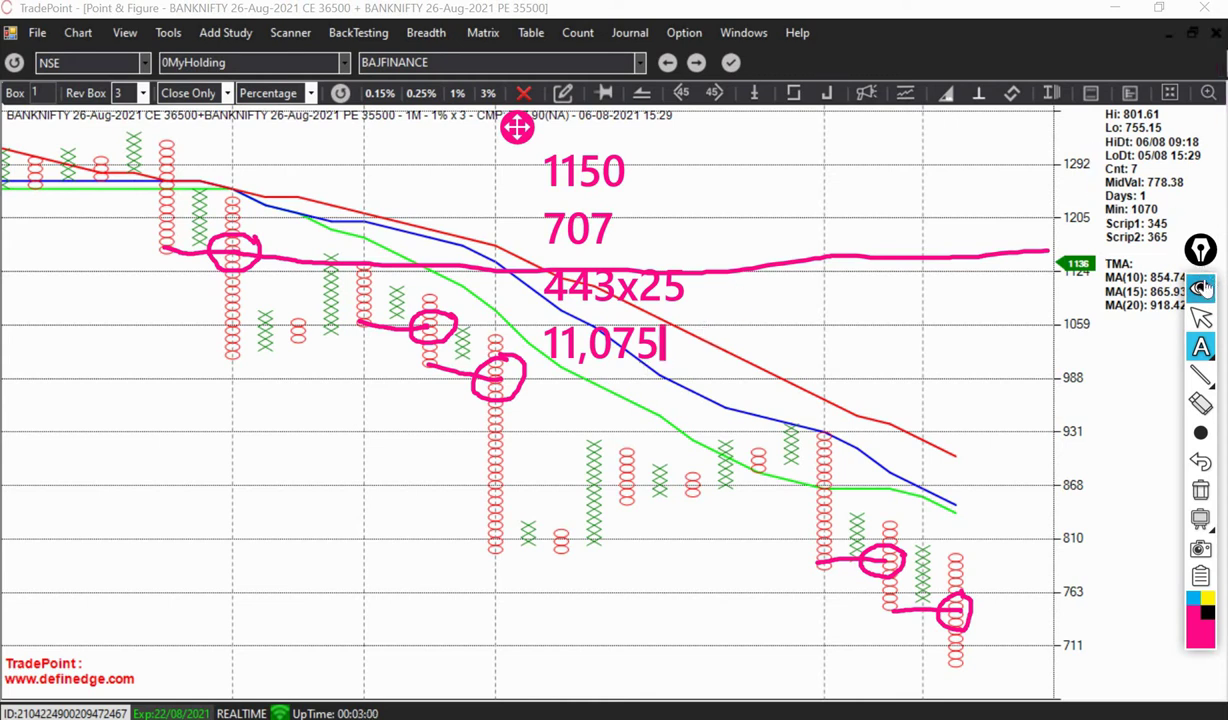
key(ctrl+shift+c)
click(1216, 33)
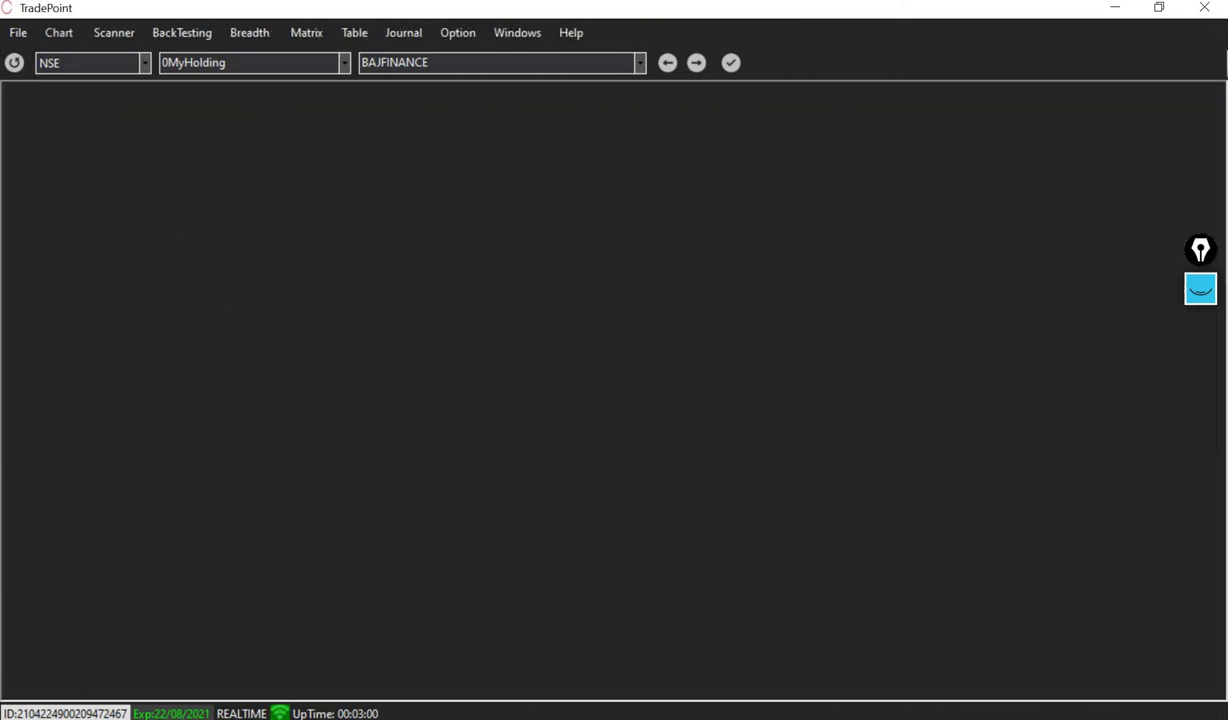
- Start a P&F straddle on FNO with NIFTY 26-Aug-2021 CE 16500 as the first leg
click(62, 36)
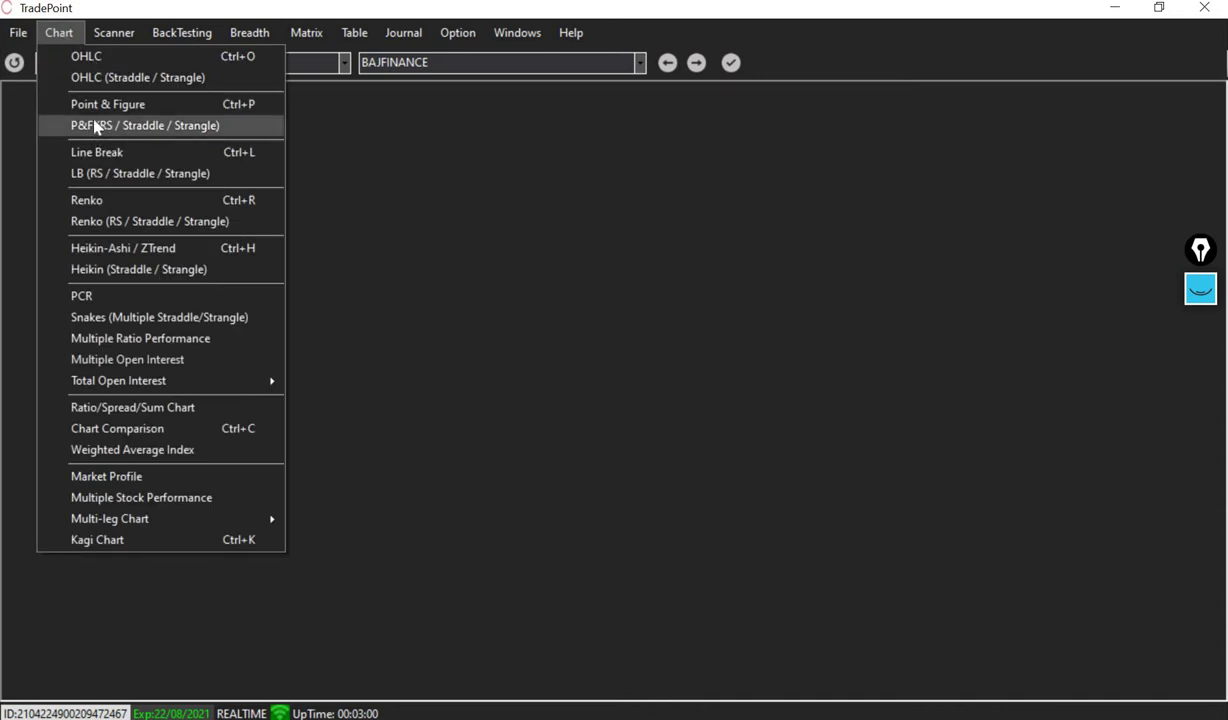
click(95, 126)
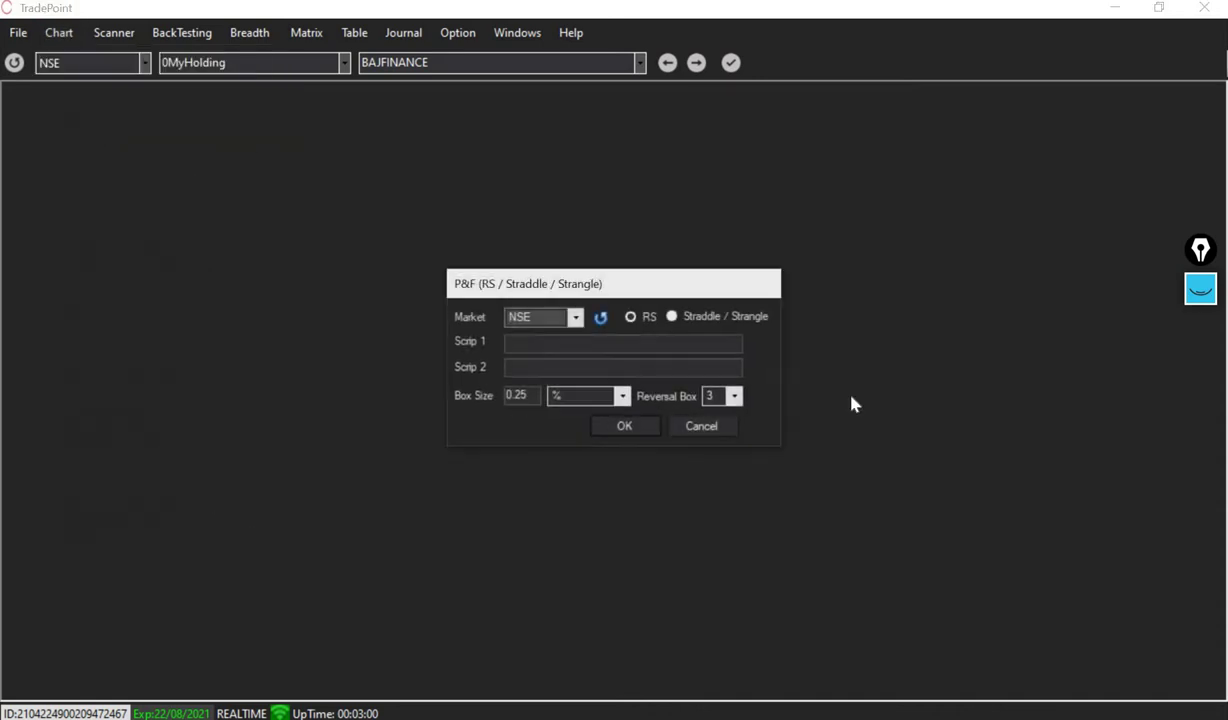
click(577, 317)
click(525, 349)
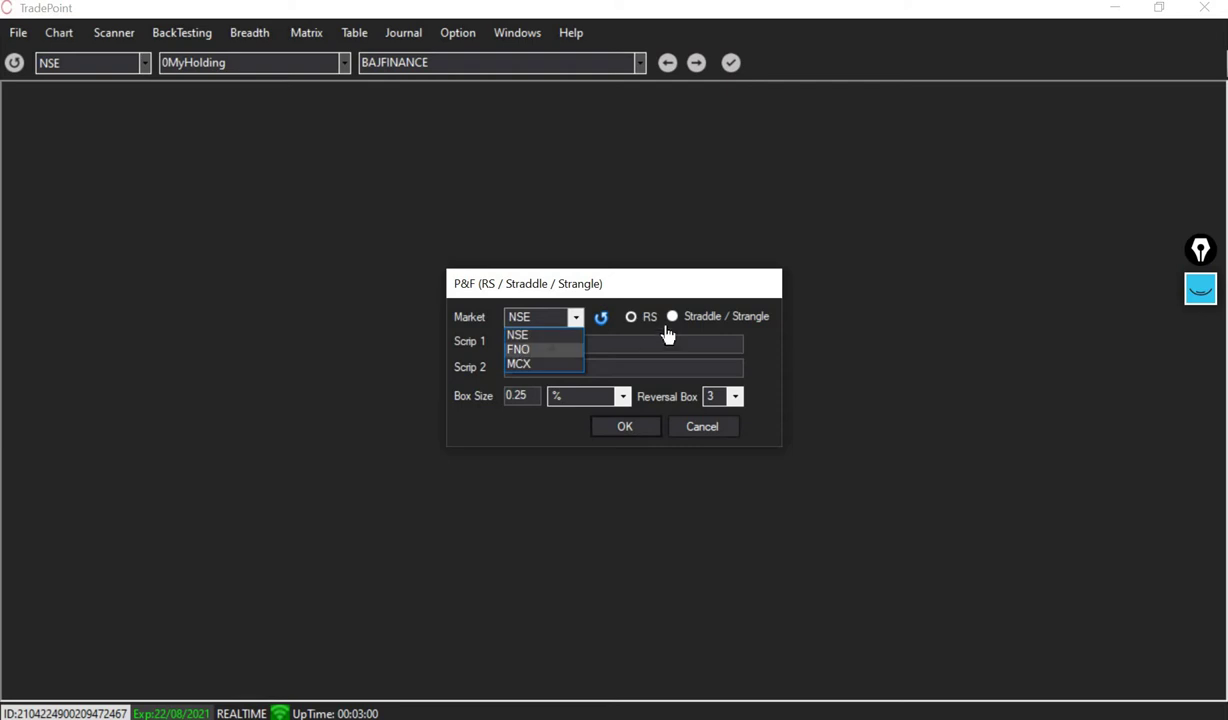
click(658, 317)
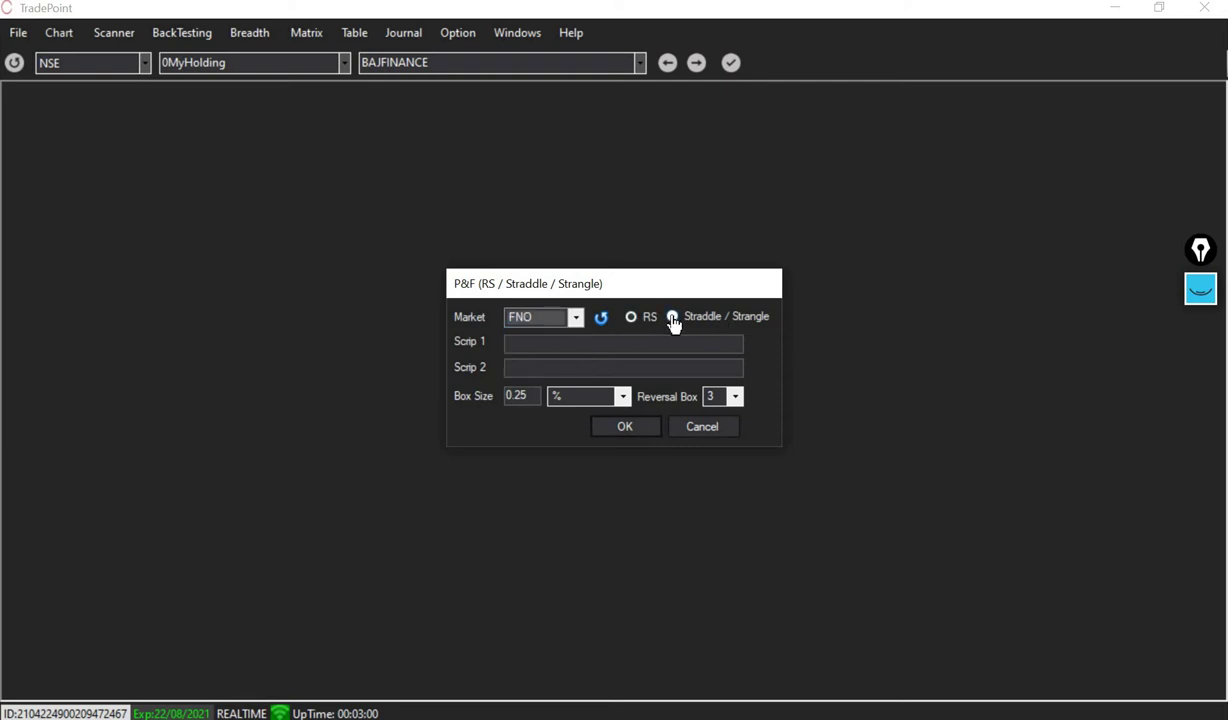
click(673, 317)
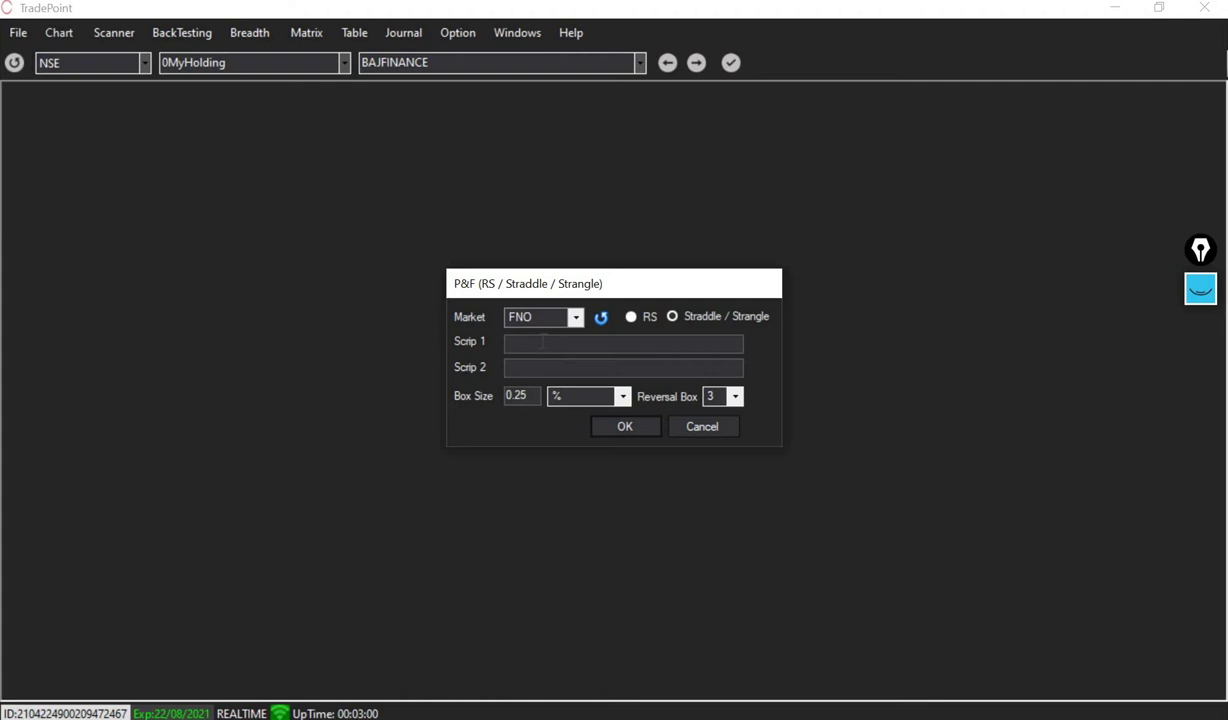
text(fty)
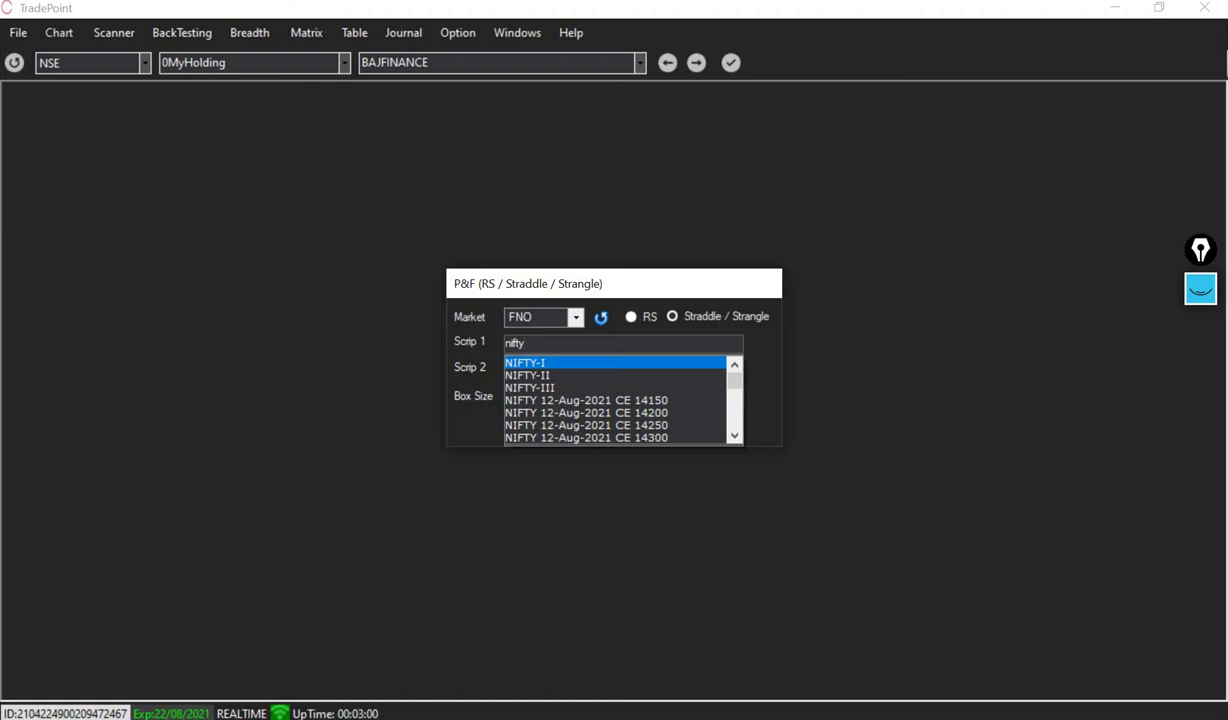
text( 16500)
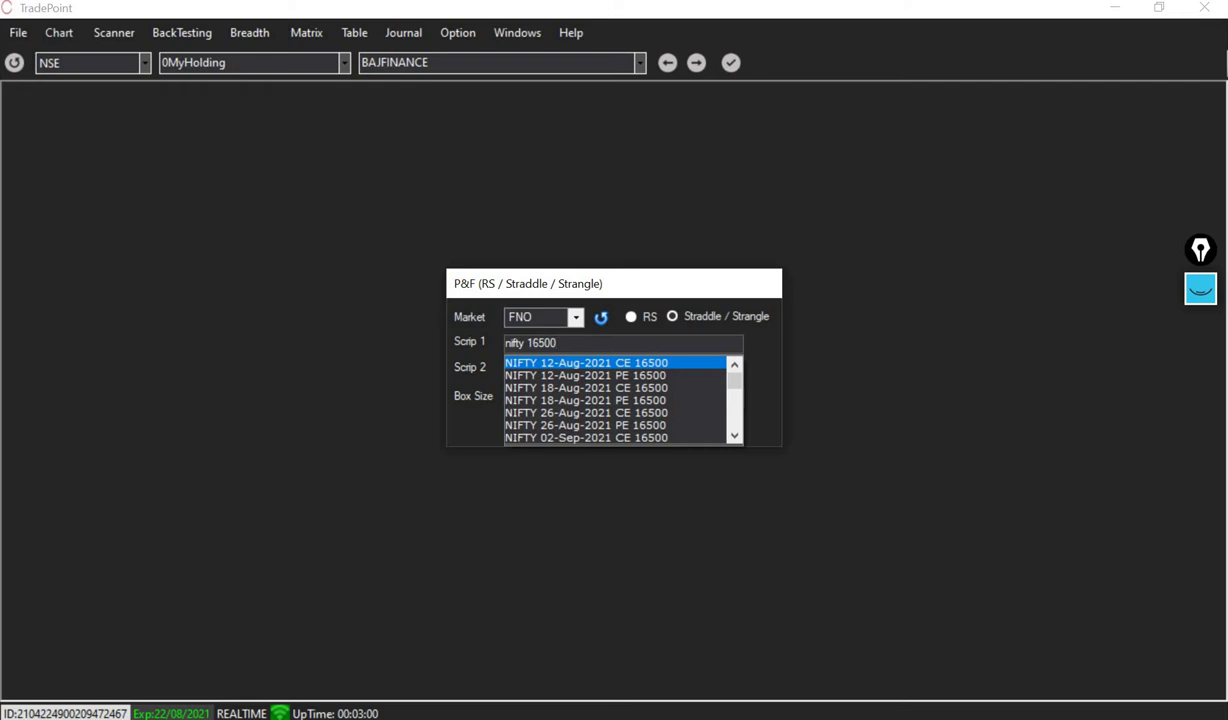
click(585, 413)
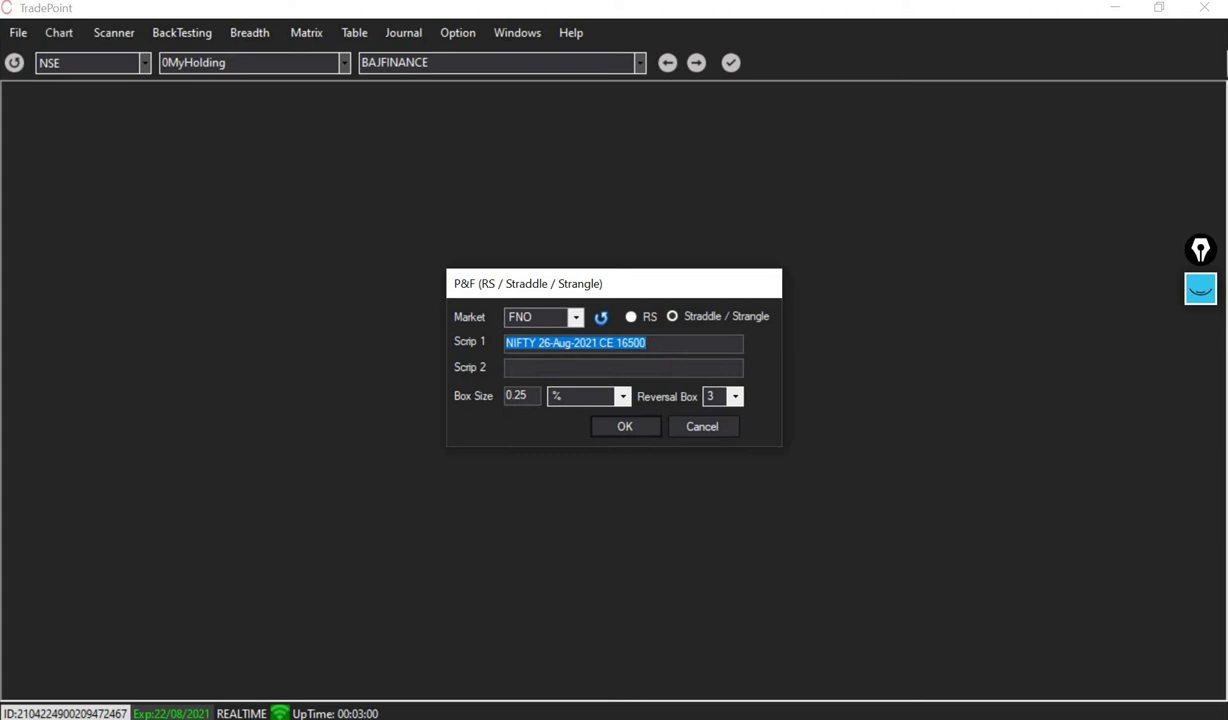
- Set the second leg to NIFTY 26-Aug-2021 PE 16000 and box size 1
click(507, 367)
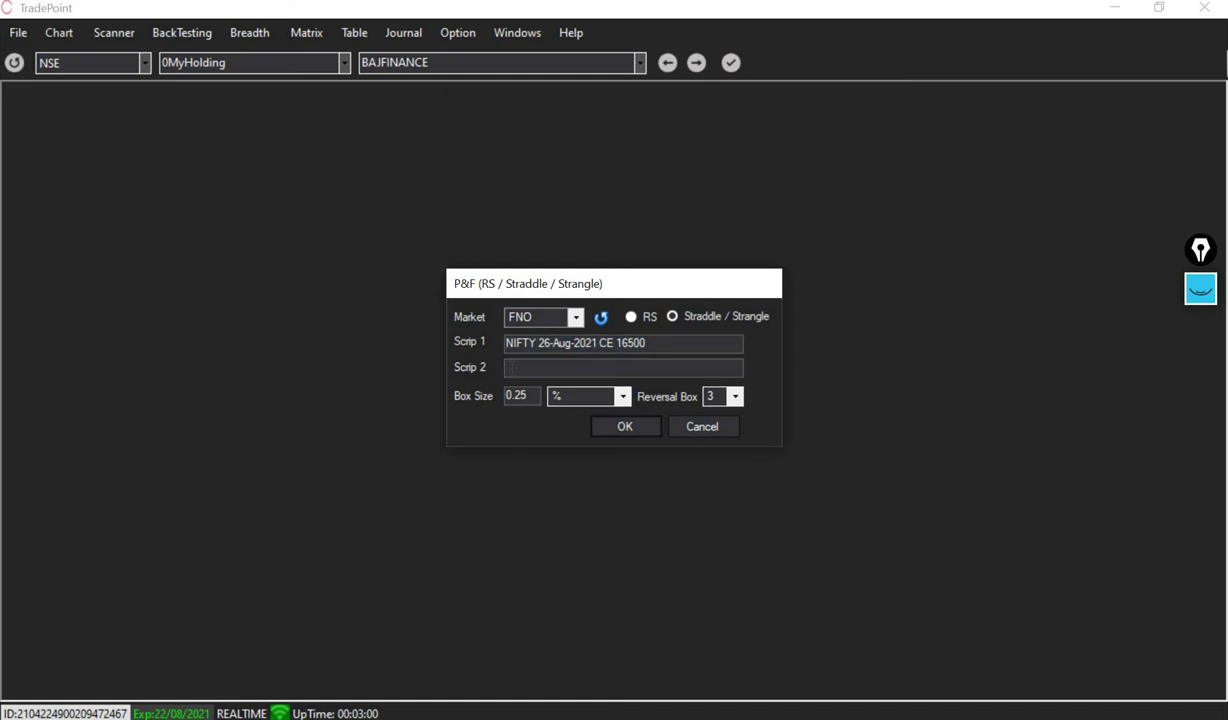
key(ctrl+v)
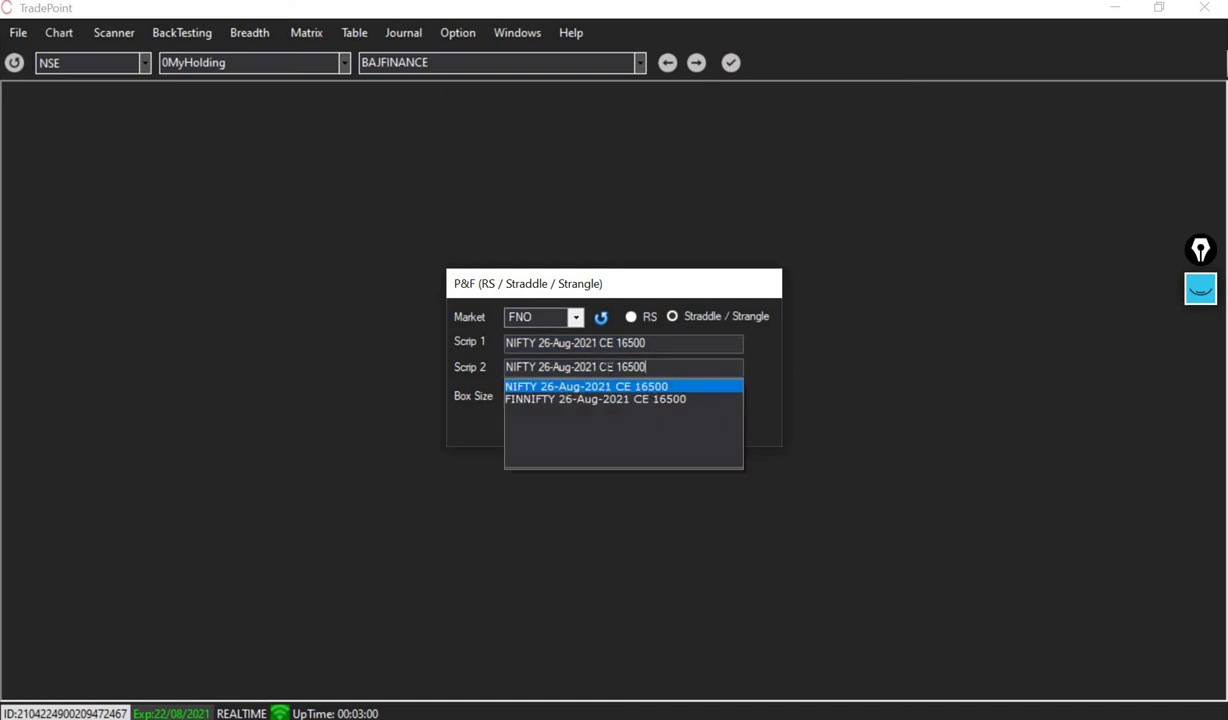
key(BackSpace)
text(p)
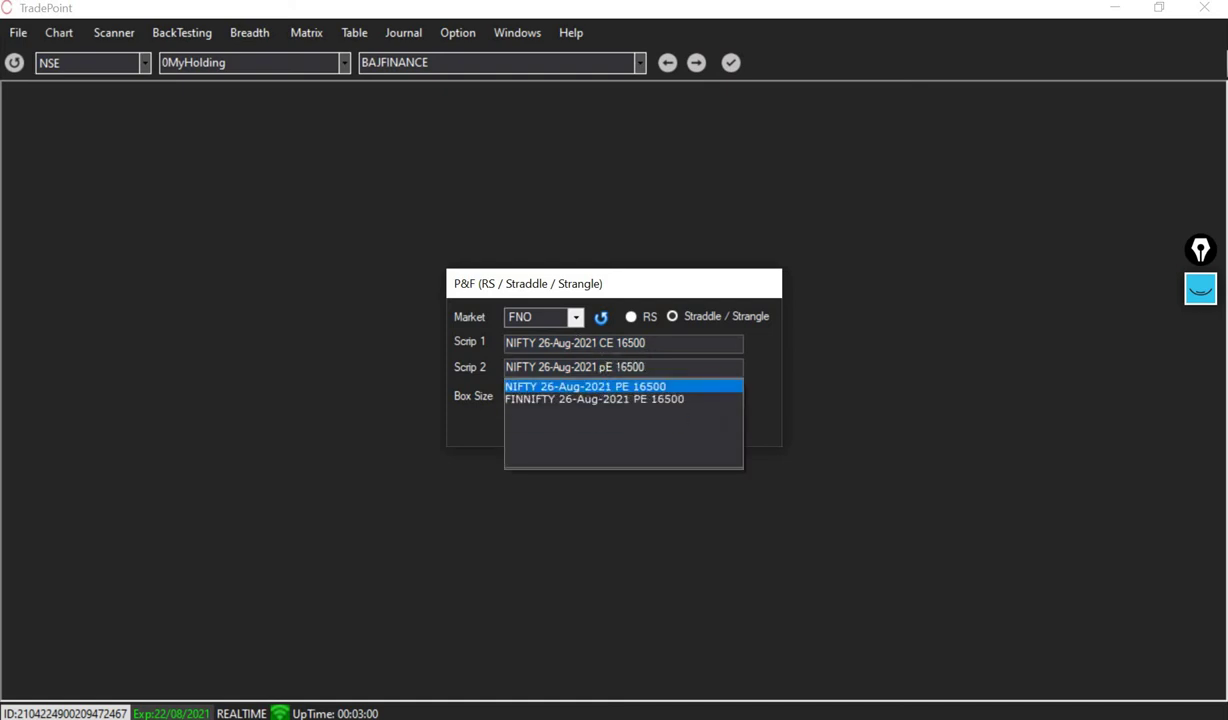
key(Return)
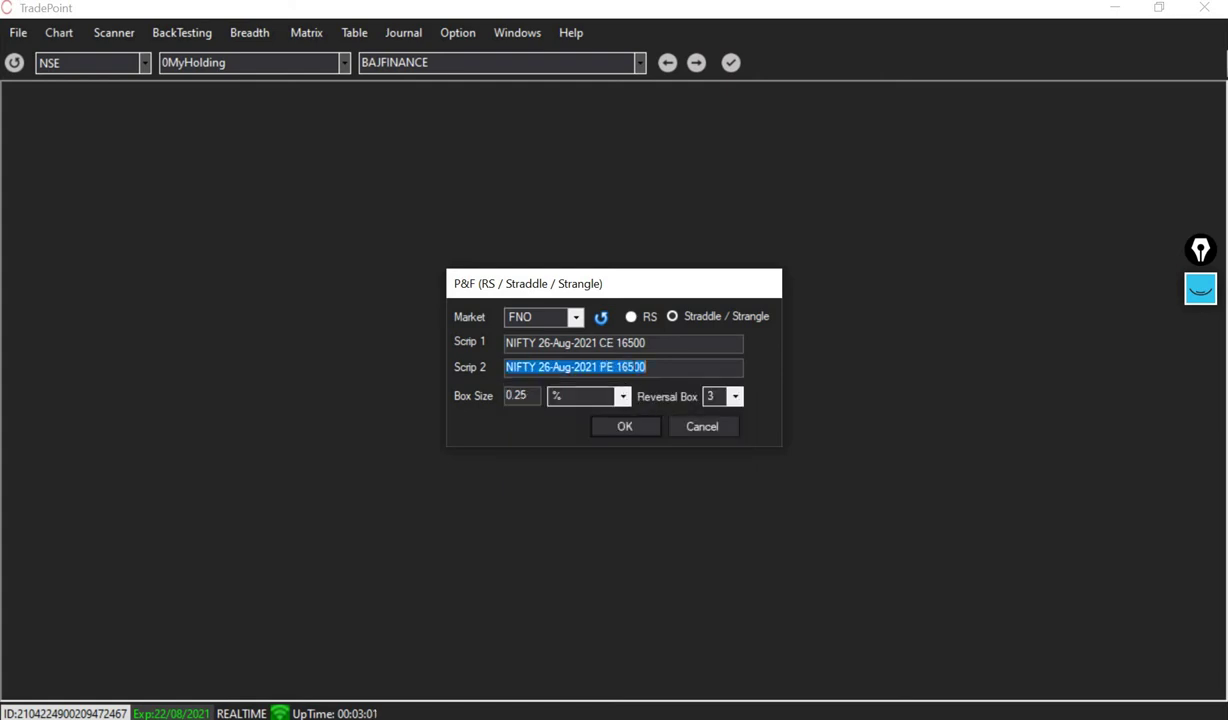
click(638, 367)
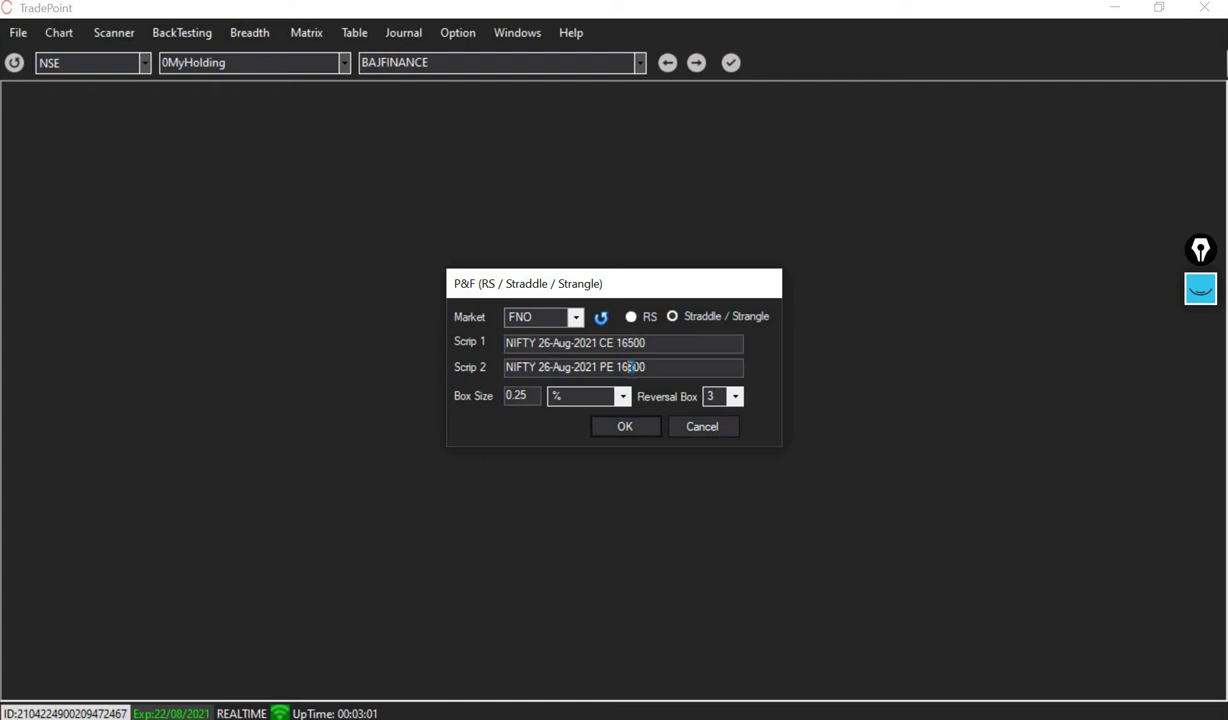
key(BackSpace)
text(0)
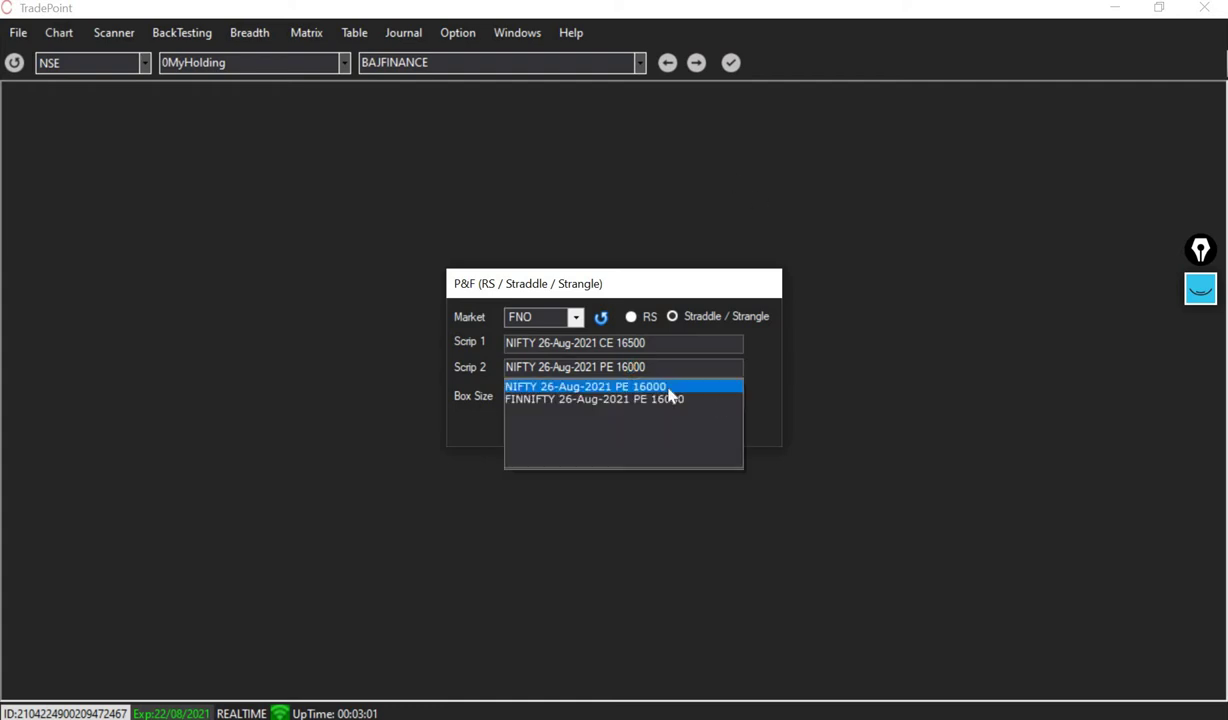
click(637, 388)
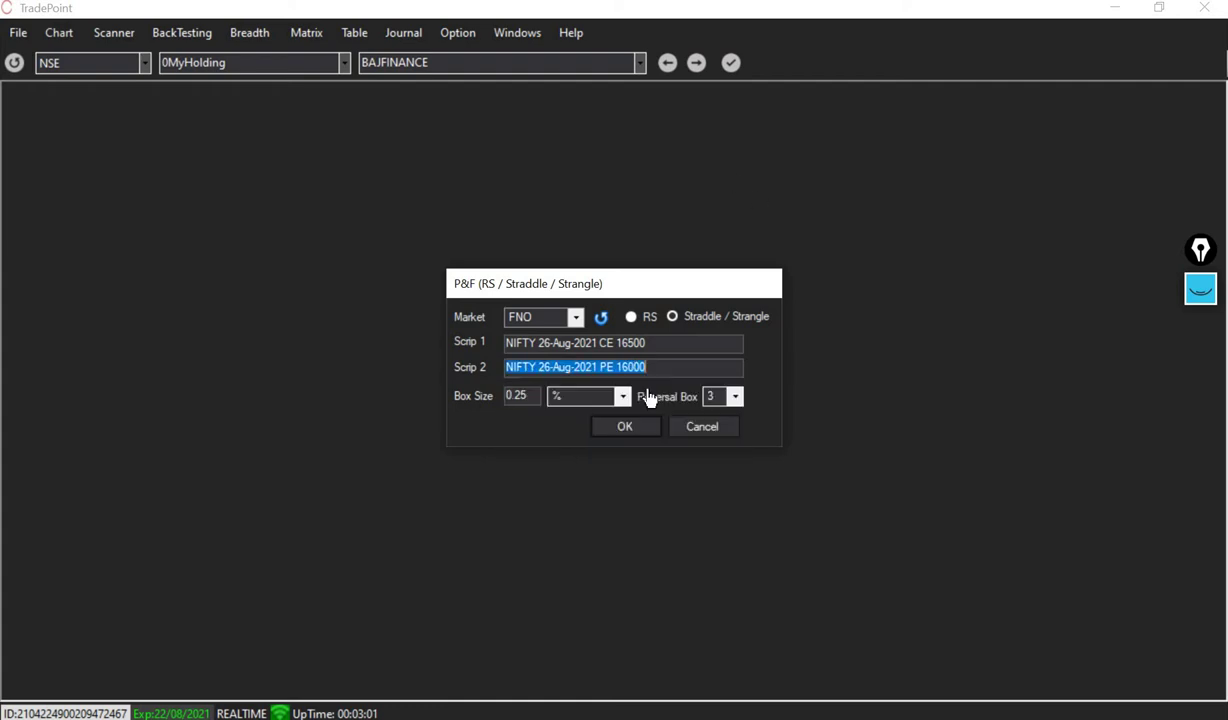
key(Tab)
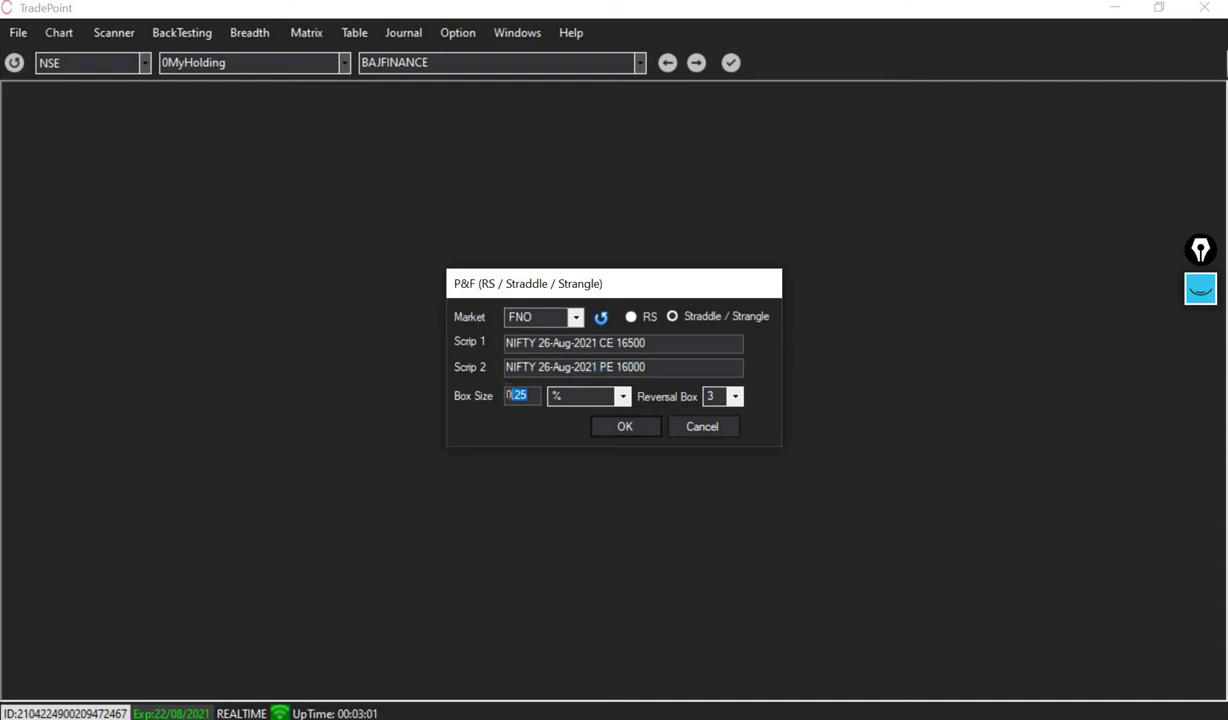
text(1)
- Build the straddle chart, switch it to 1-minute data and maximize the window
click(632, 430)
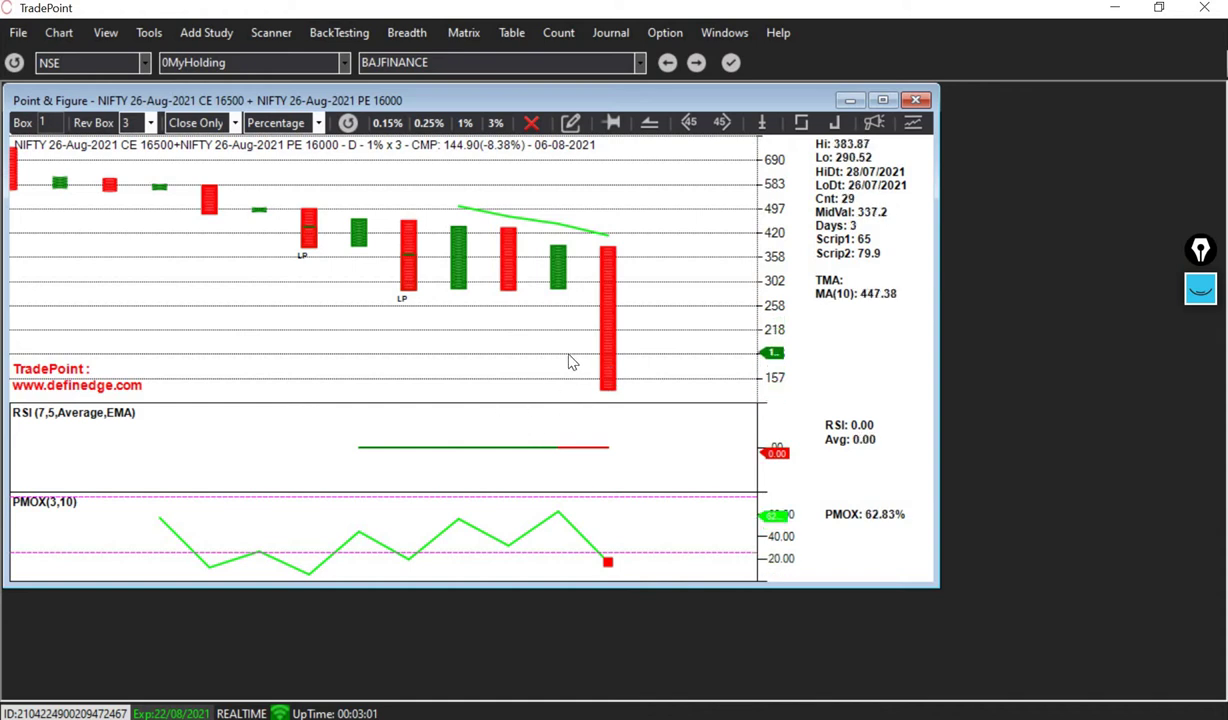
key(1)
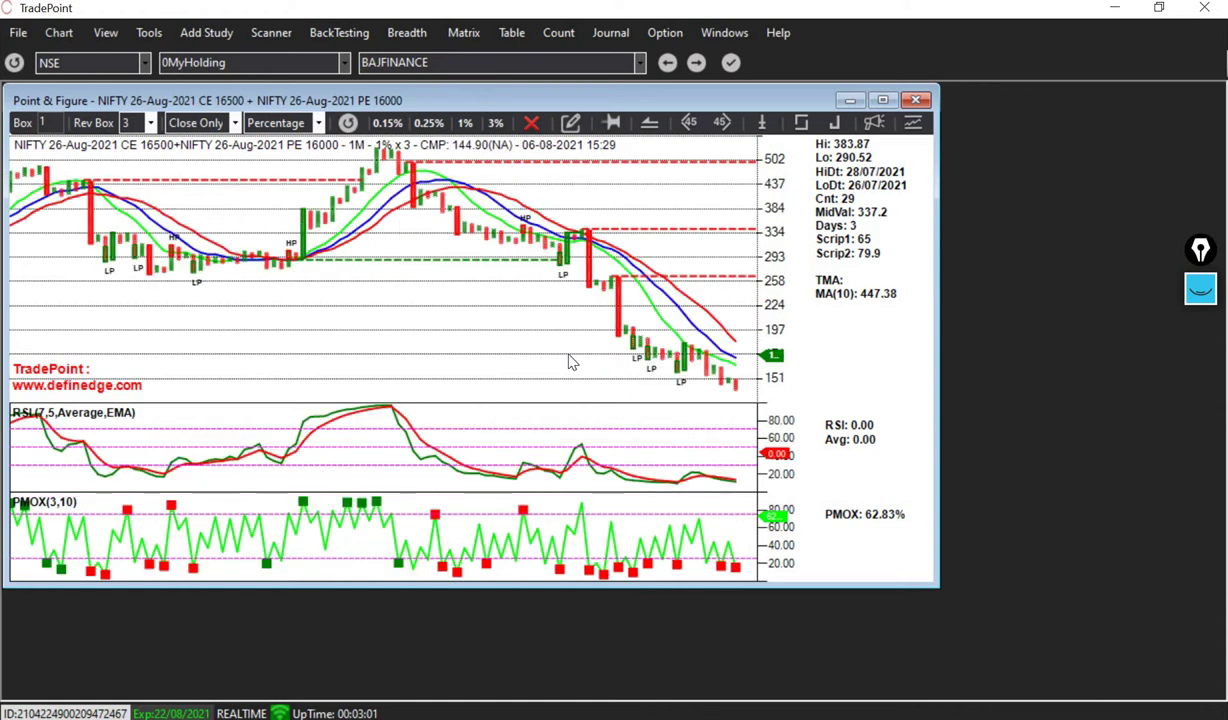
click(883, 100)
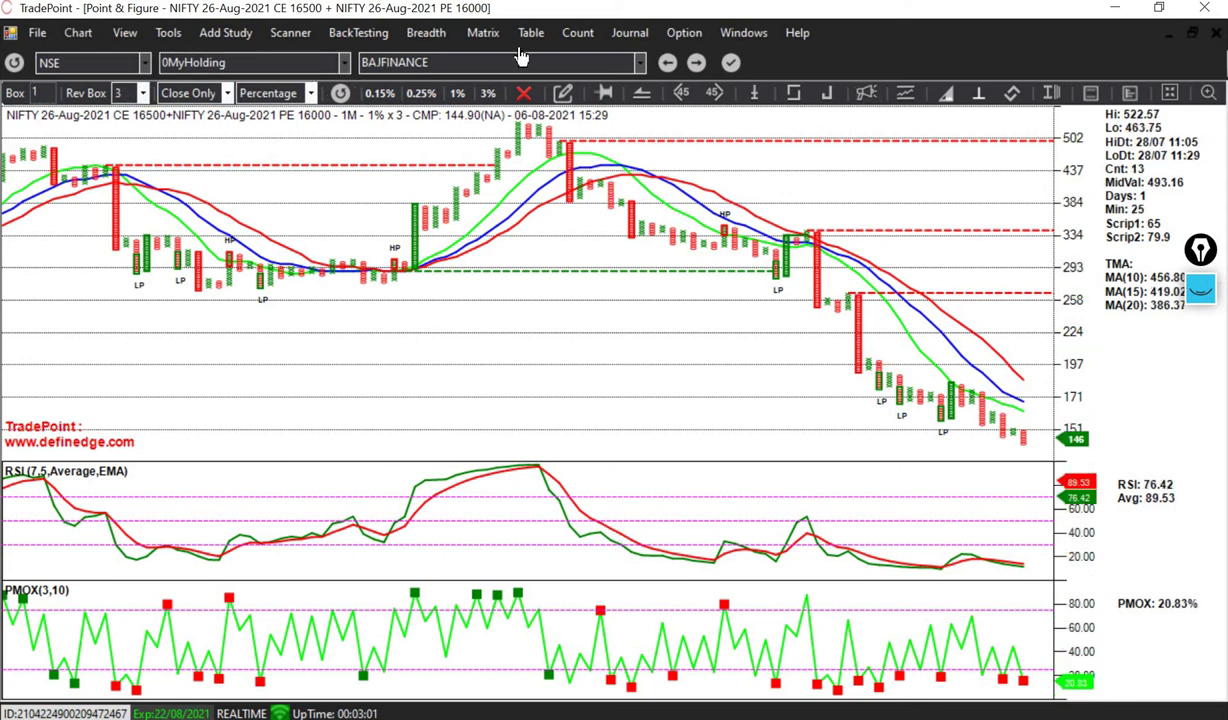
- Remove all indicators and panels, then add dotted vertical lines
click(523, 93)
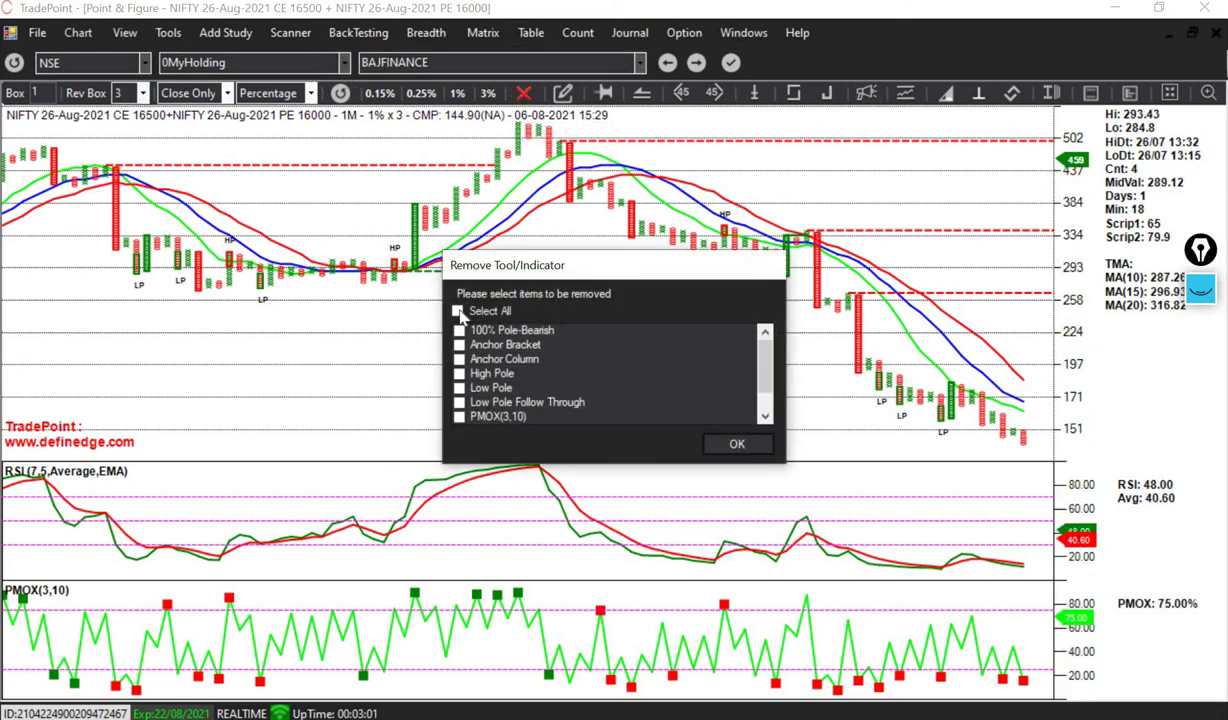
click(458, 312)
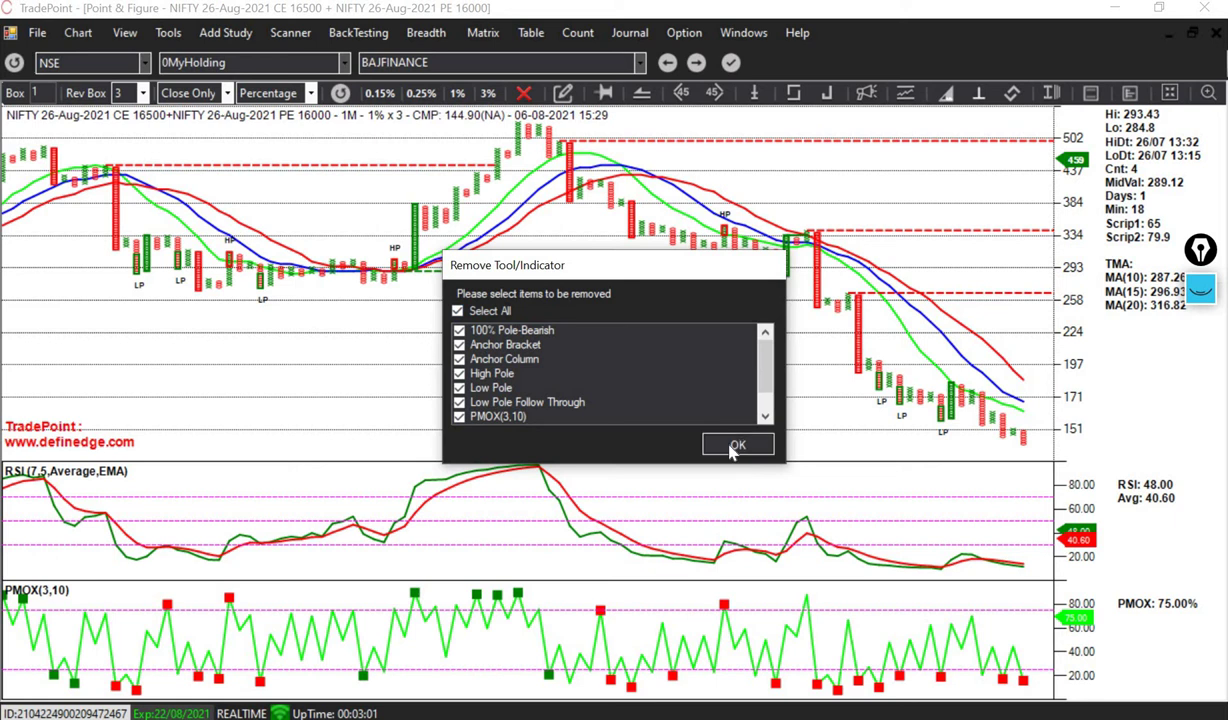
click(735, 446)
scroll(543, 425, up, 2)
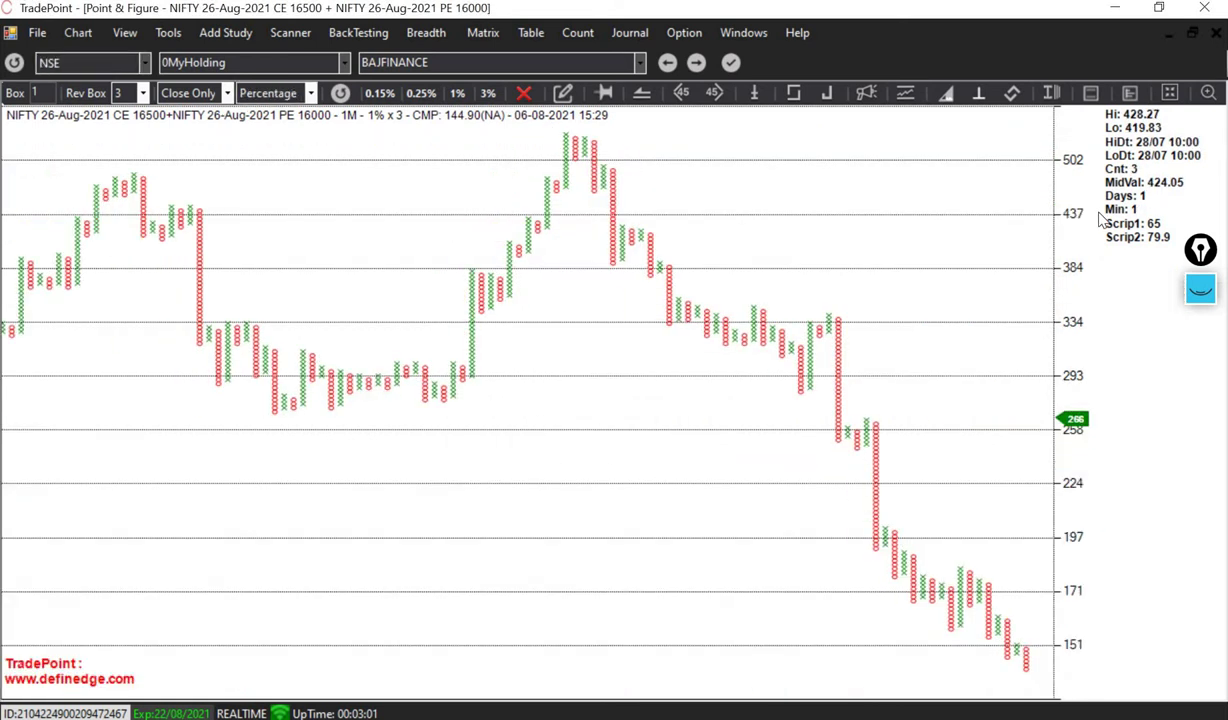
click(1050, 95)
- Add the Triple Moving Average study (MA 10, 15, 20) to the NIFTY chart via 'tripl' search
scroll(500, 377, up, 2)
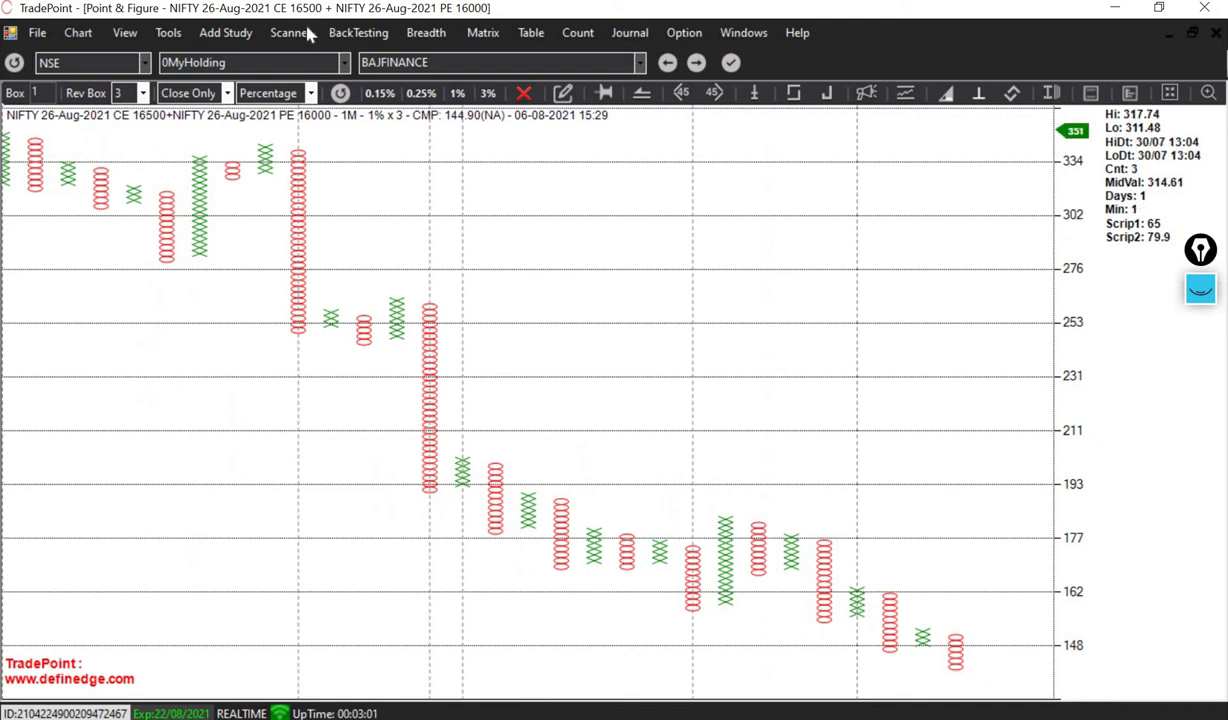
click(226, 33)
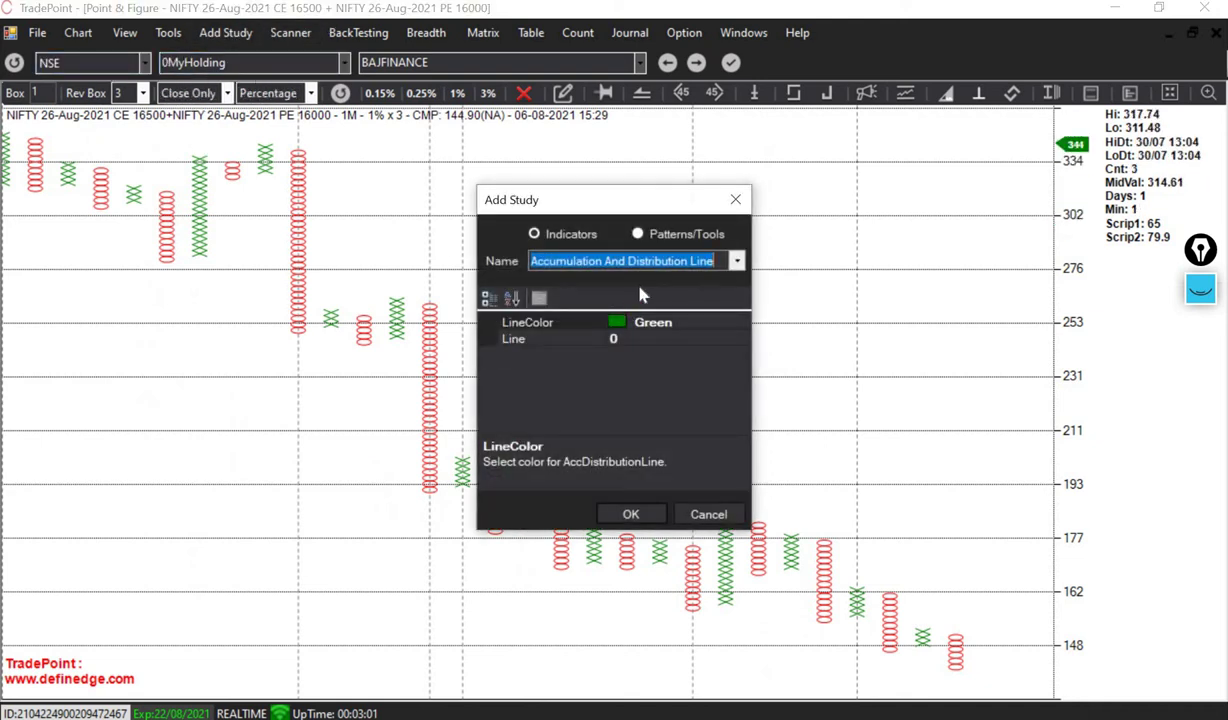
text(triple)
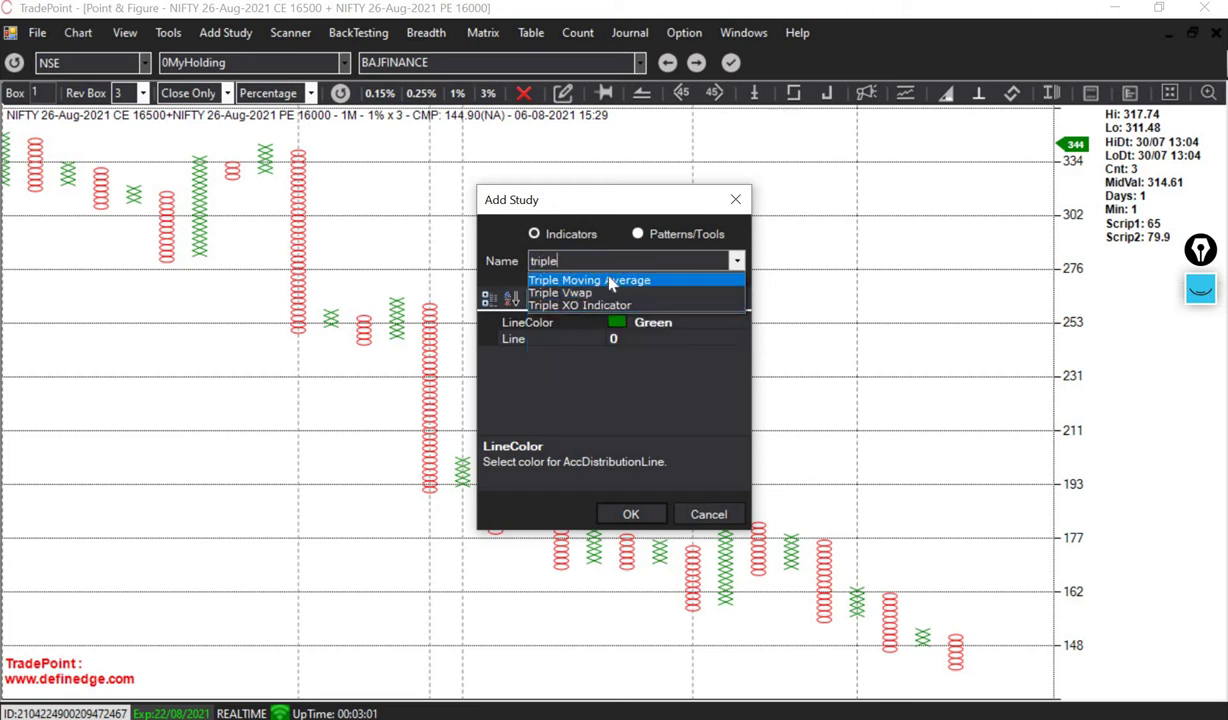
key(Return)
click(630, 514)
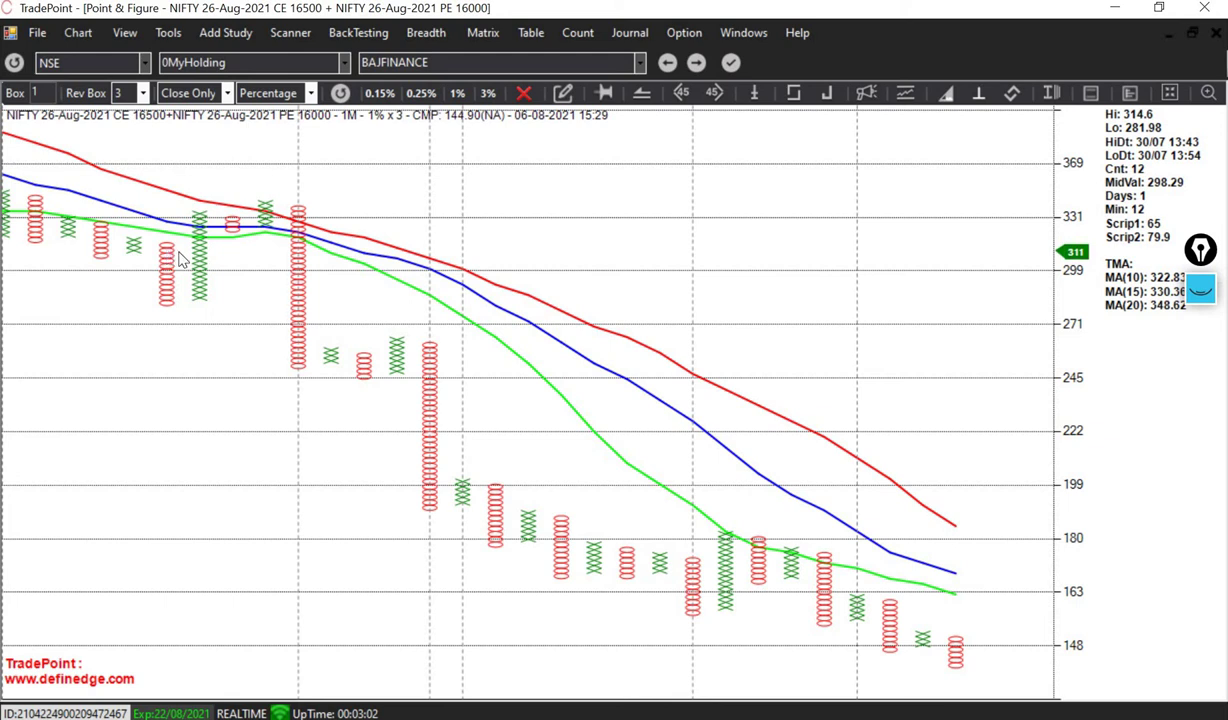
- Erase existing annotation drawings and switch to the highlighter pen
click(1200, 290)
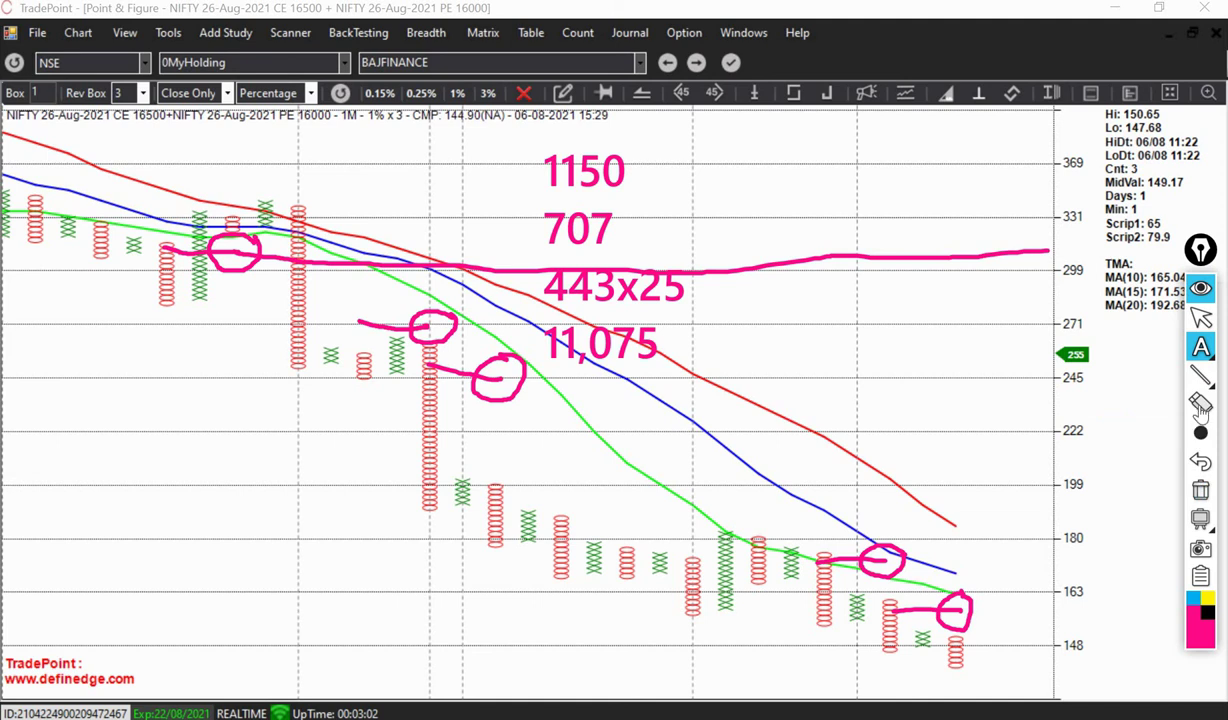
click(1200, 489)
click(1200, 345)
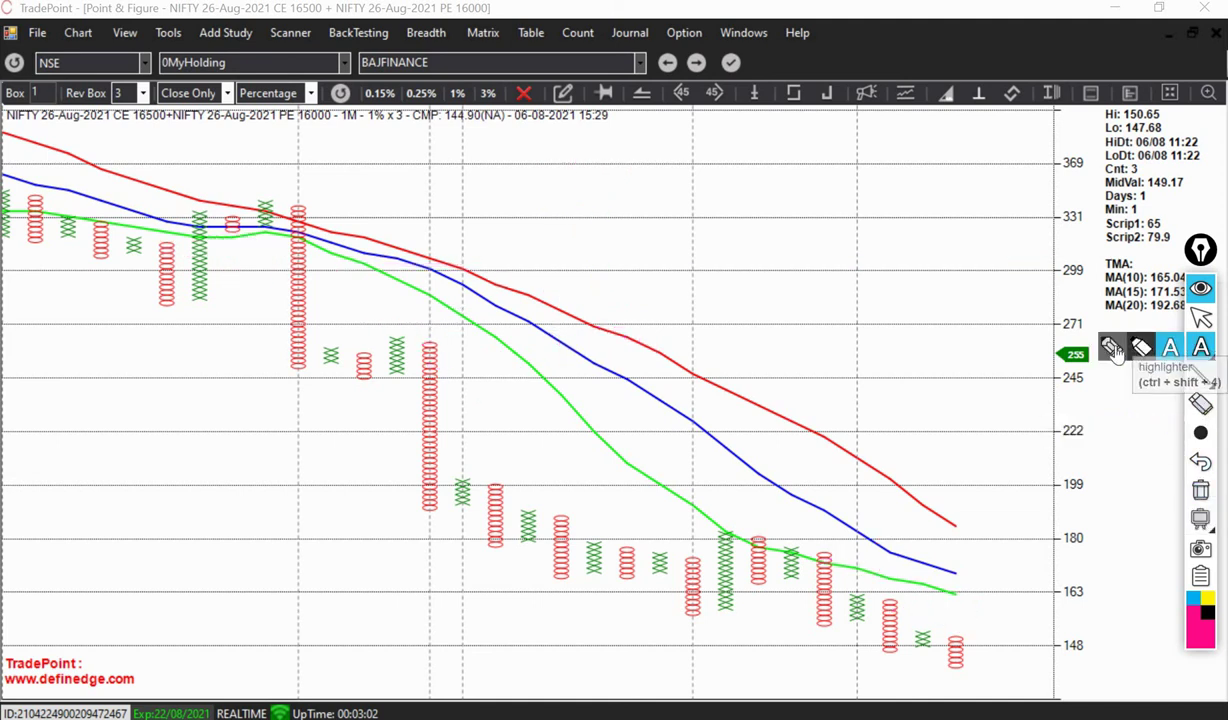
click(1146, 345)
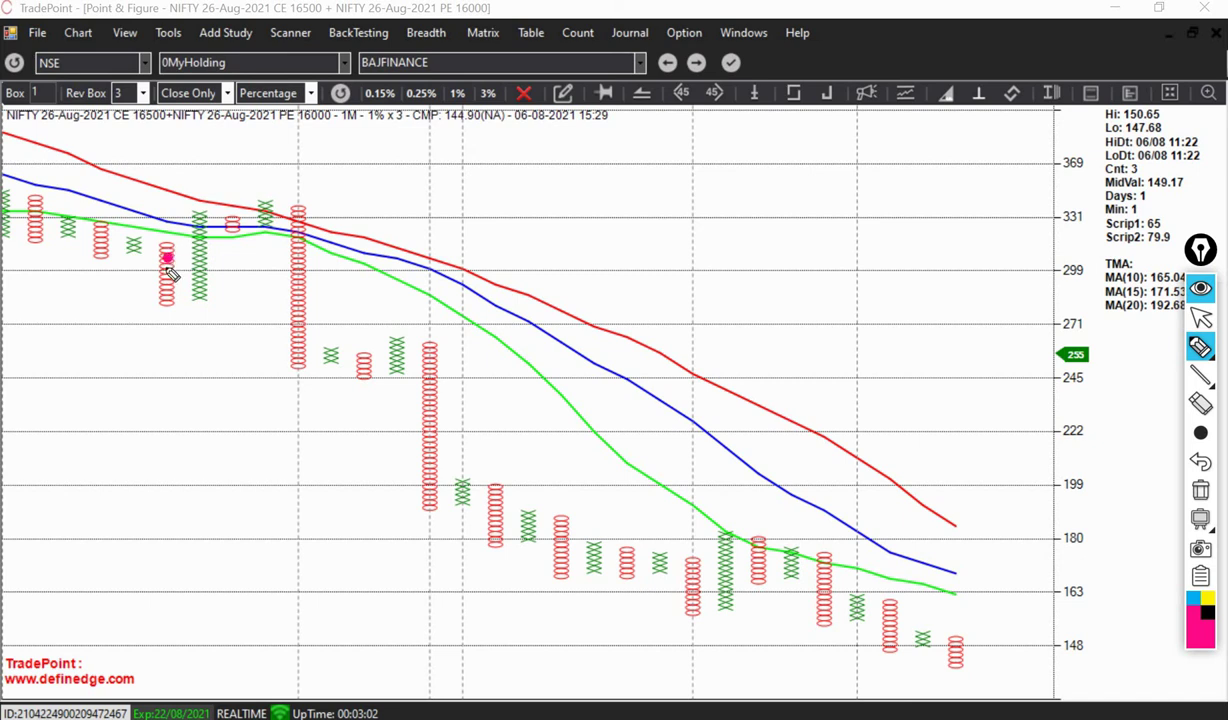
- Draw magenta strokes and circles at the 299 level, successive lower lows, and near 163
drag(172, 263, 311, 266)
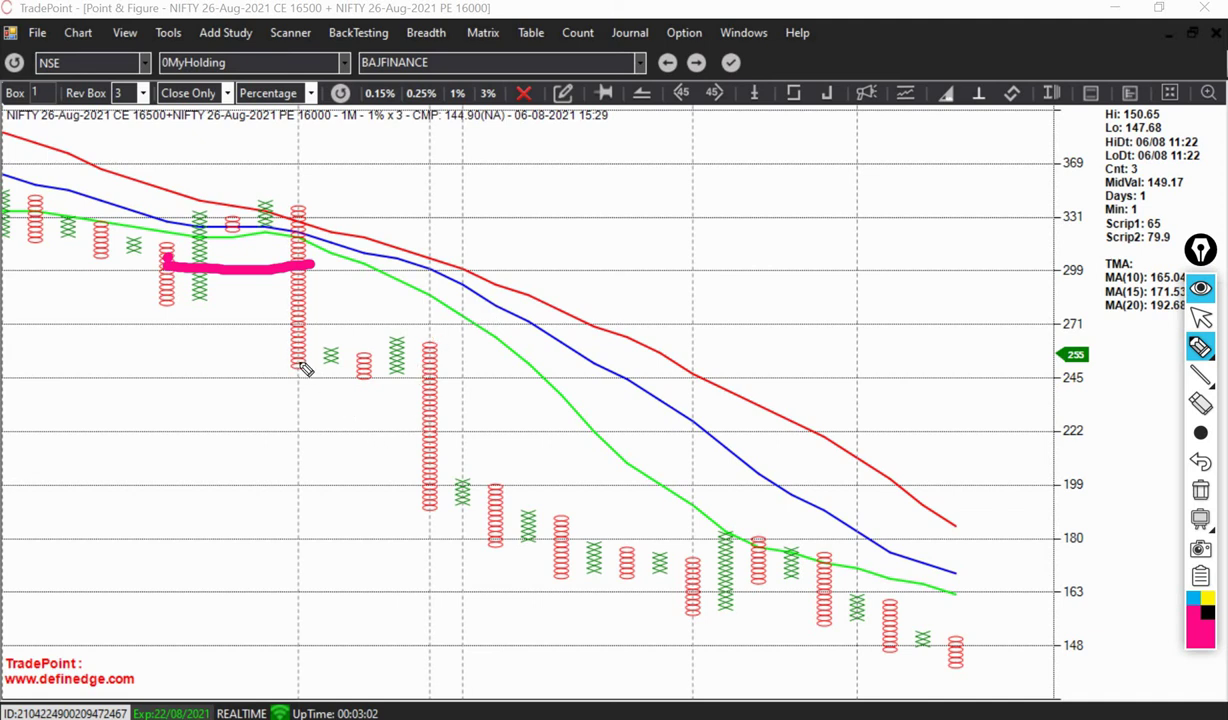
drag(293, 367, 368, 369)
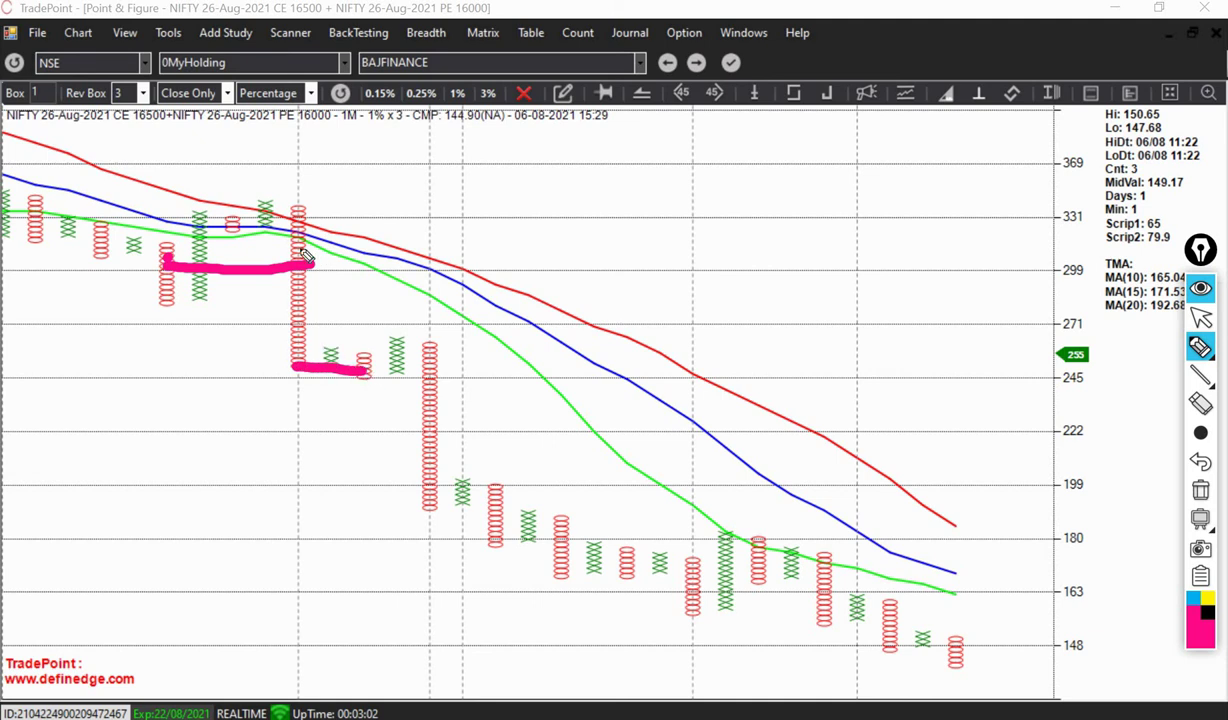
mouse_move(305, 255)
mouse_down()
mouse_move(280, 262)
mouse_move(316, 283)
mouse_up()
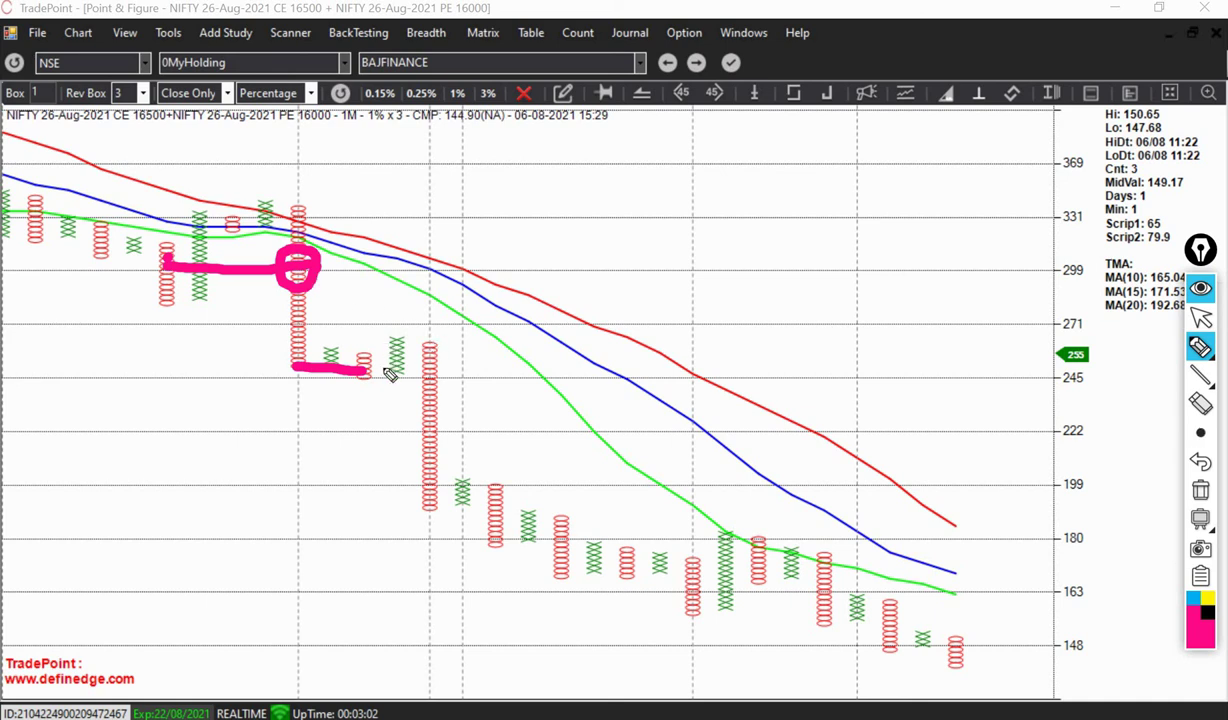
mouse_move(358, 353)
mouse_down()
mouse_move(344, 372)
mouse_move(394, 372)
mouse_move(380, 358)
mouse_move(430, 378)
mouse_move(425, 392)
mouse_move(452, 384)
mouse_move(428, 367)
mouse_up()
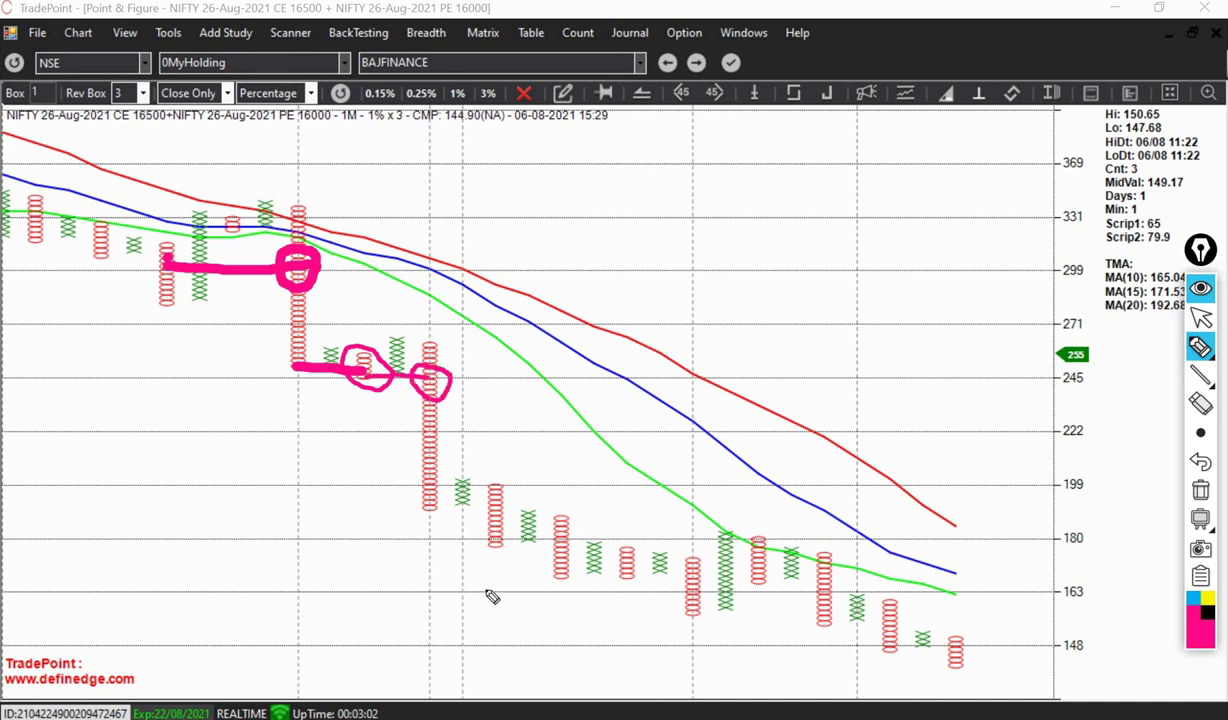
mouse_move(428, 508)
mouse_down()
mouse_move(493, 514)
mouse_move(478, 497)
mouse_move(464, 518)
mouse_move(496, 540)
mouse_move(518, 500)
mouse_move(555, 543)
mouse_move(540, 548)
mouse_move(552, 560)
mouse_move(568, 526)
mouse_up()
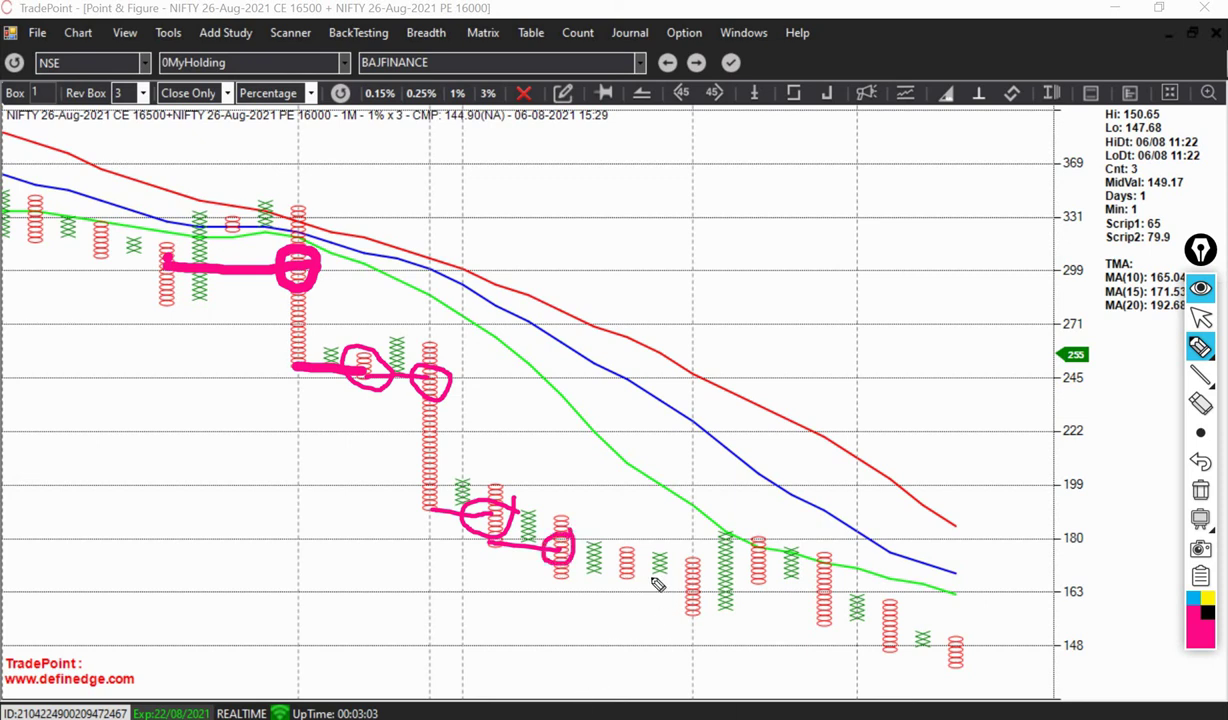
mouse_move(625, 577)
mouse_down()
mouse_move(715, 576)
mouse_move(688, 600)
mouse_move(712, 578)
mouse_move(680, 555)
mouse_up()
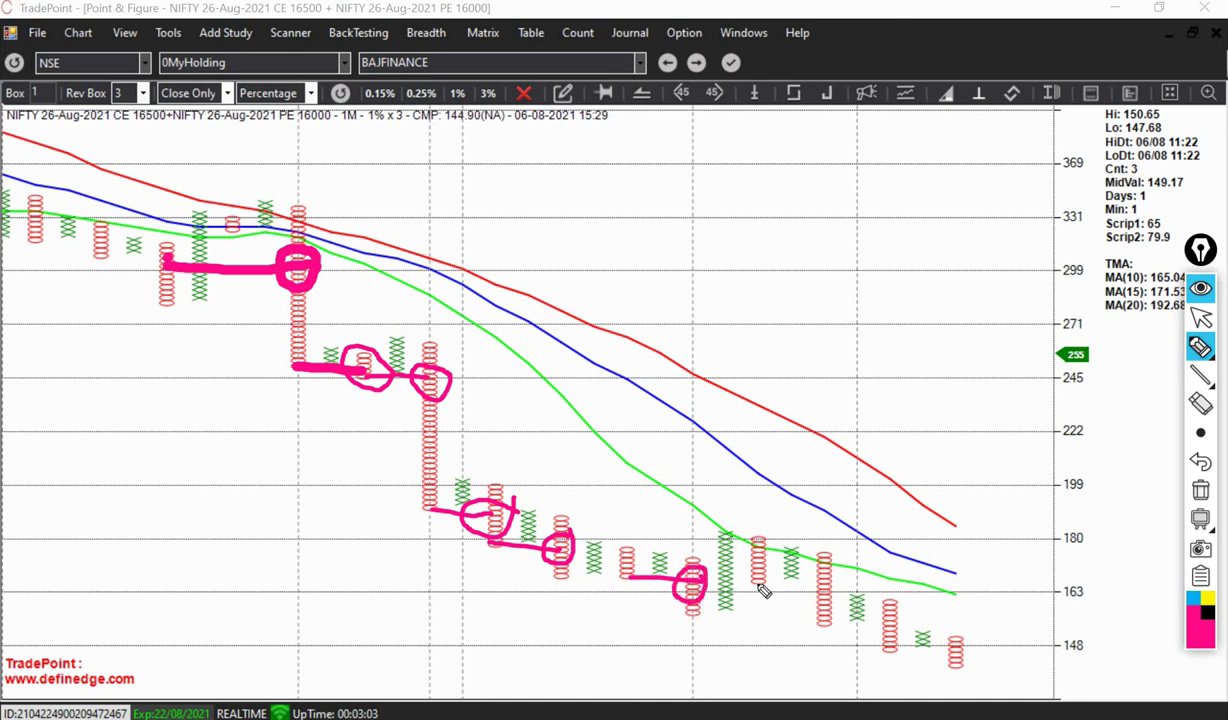
mouse_move(757, 583)
mouse_down()
mouse_move(820, 586)
mouse_move(795, 585)
mouse_move(838, 604)
mouse_move(845, 590)
mouse_move(862, 627)
mouse_move(882, 612)
mouse_move(872, 642)
mouse_move(902, 620)
mouse_up()
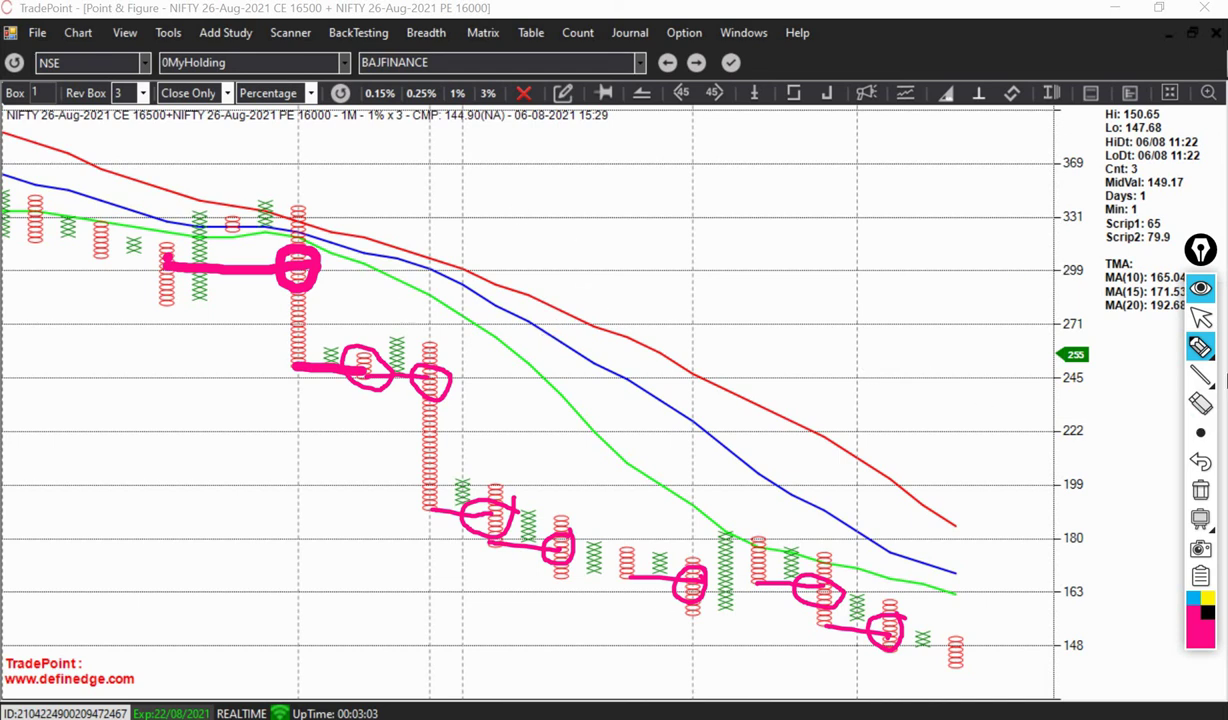
- Add a magenta text note above the chart near 369 reading 300 and 144 on separate lines
click(1200, 345)
click(695, 265)
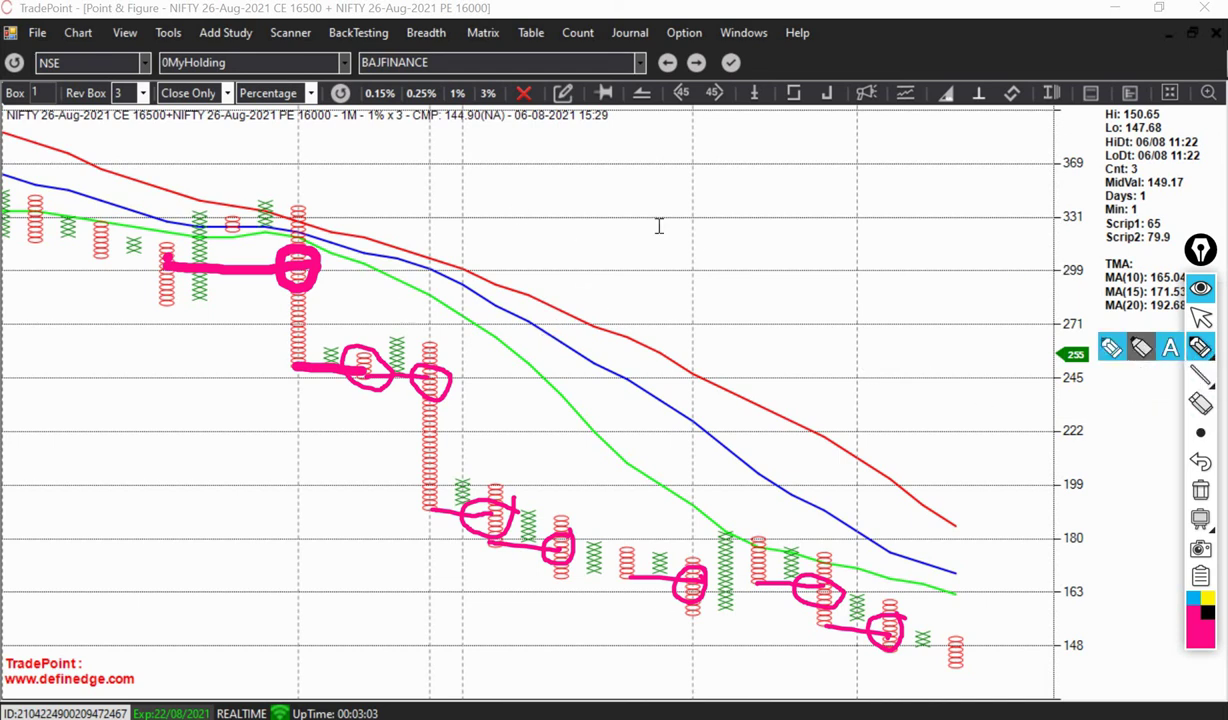
click(604, 189)
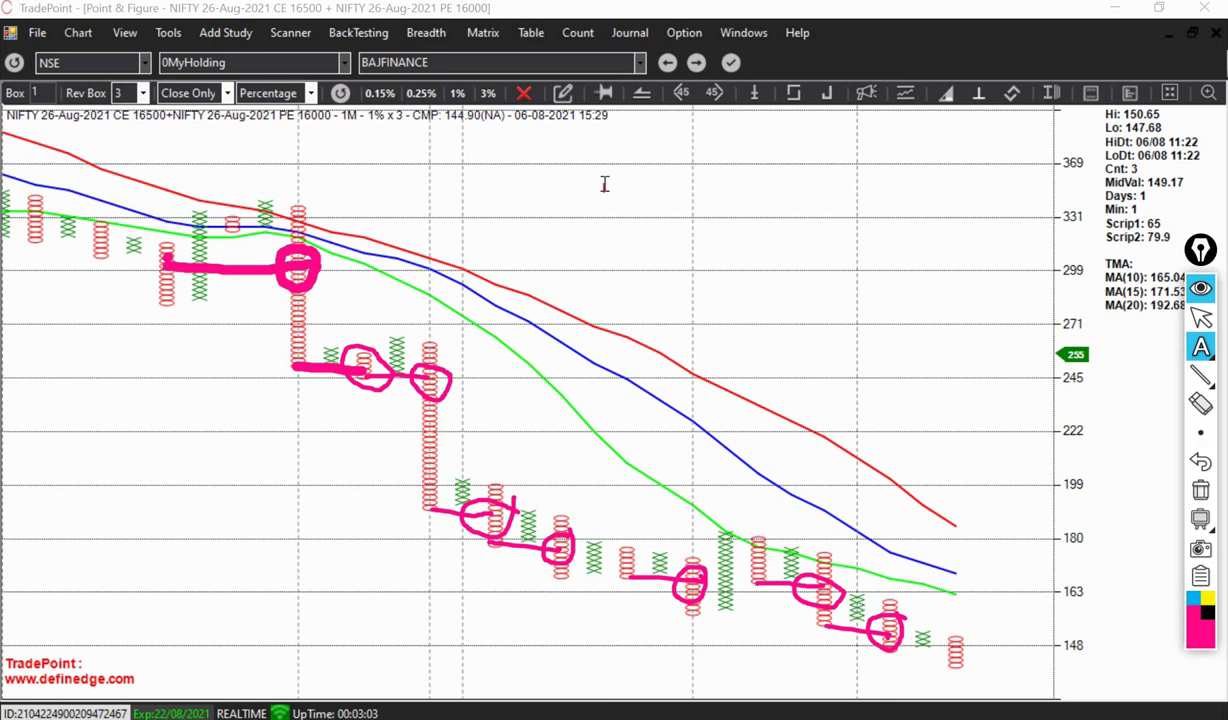
text(I)
text(300)
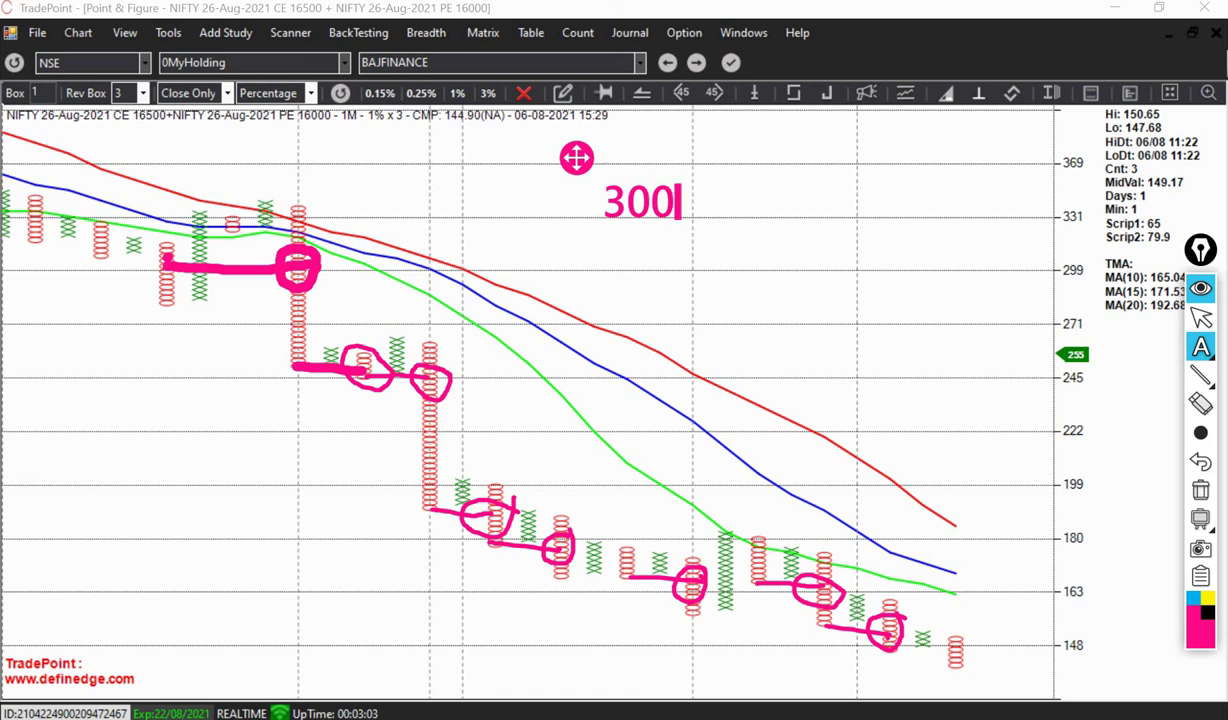
key(Return)
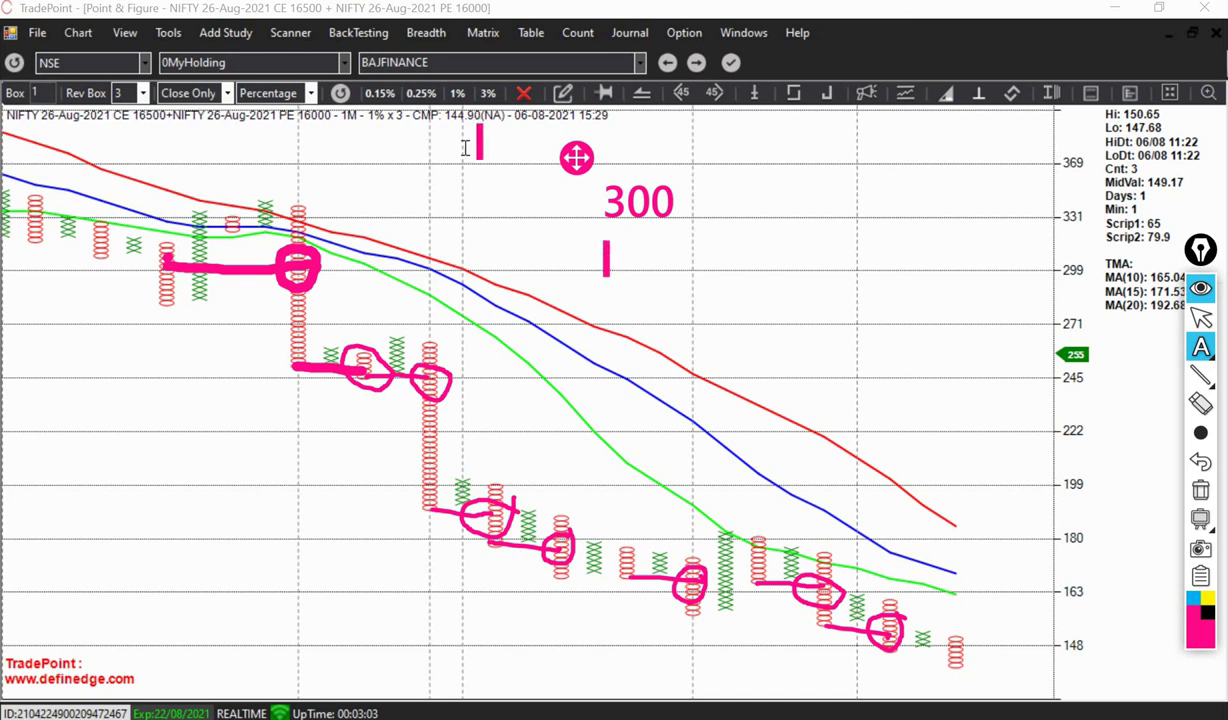
text(144)
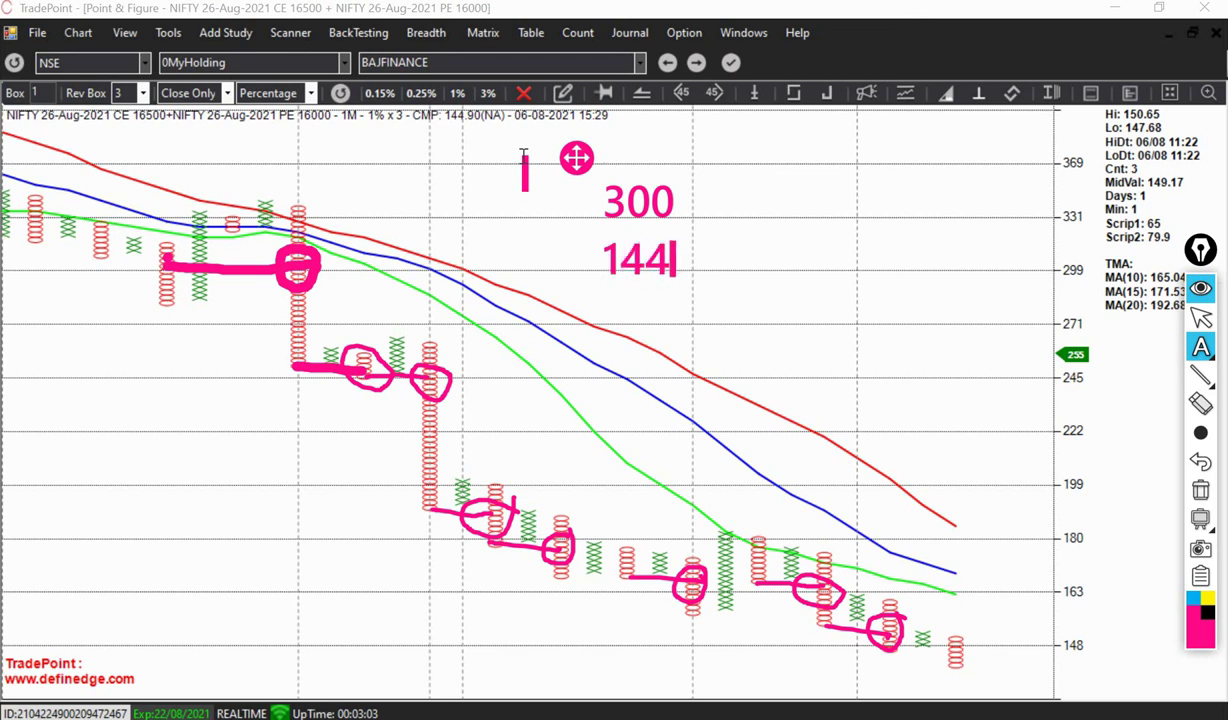
key(Return)
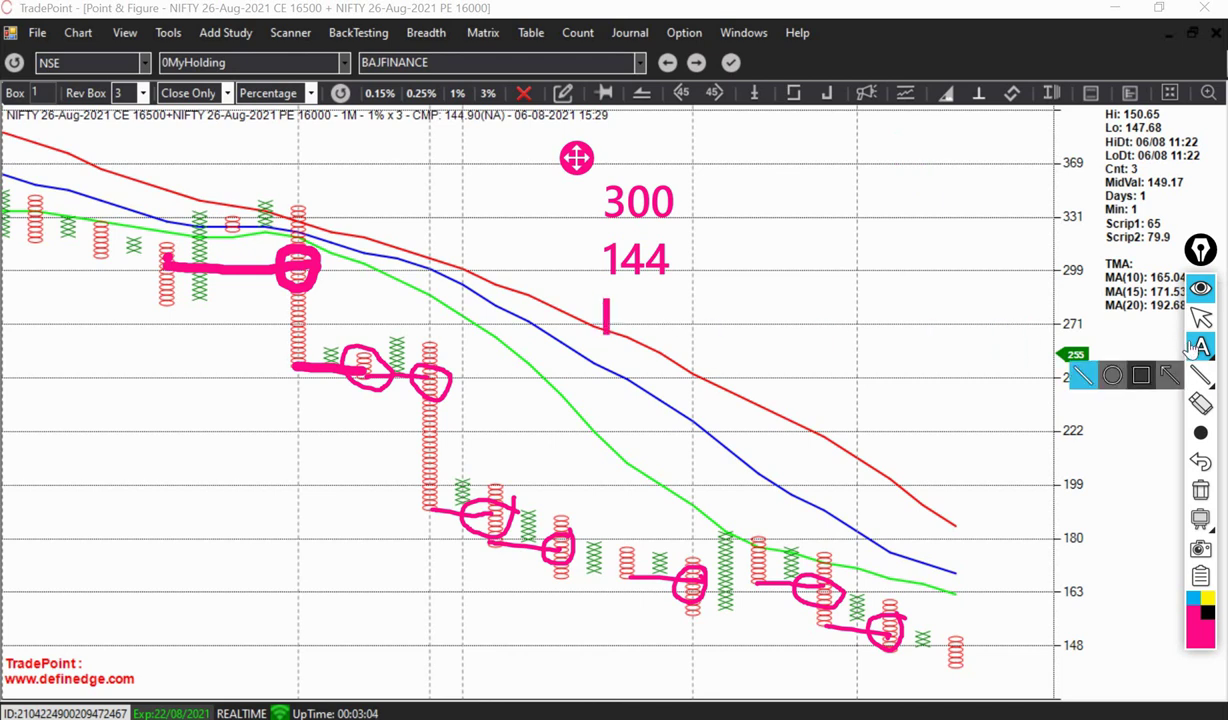
- Continue the note with 156x50 and then 7800 on the lines below
mouse_move(1200, 347)
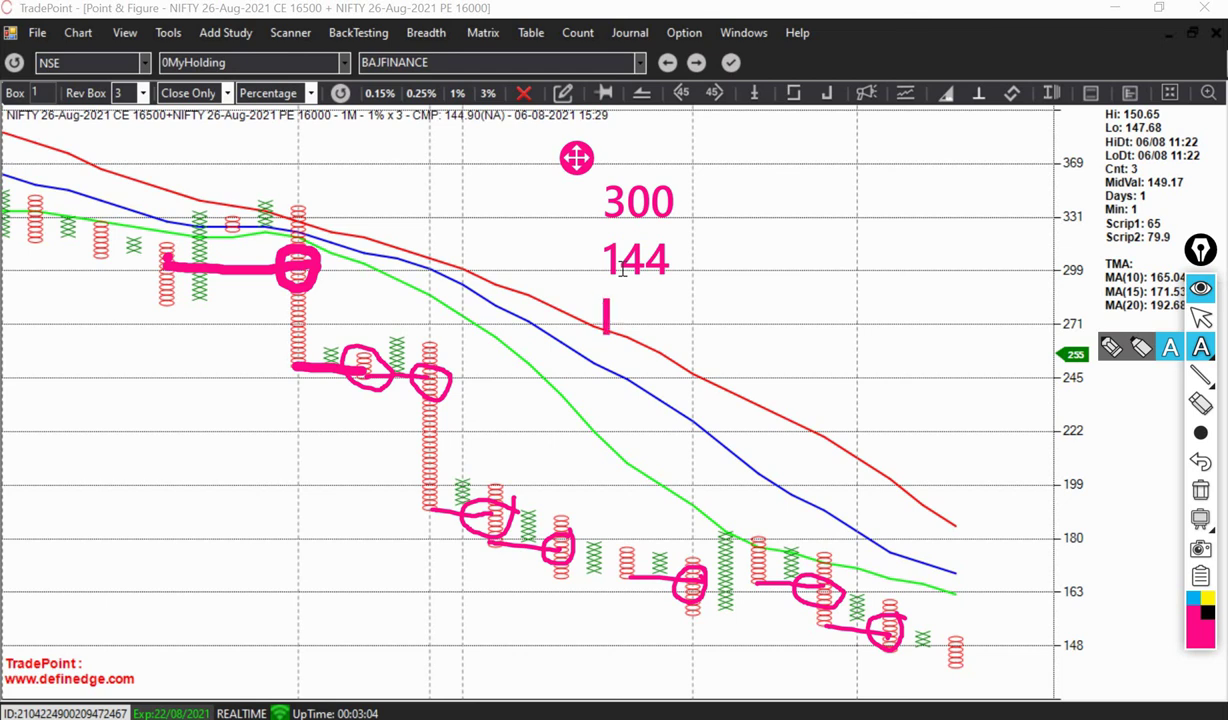
click(601, 184)
text(156)
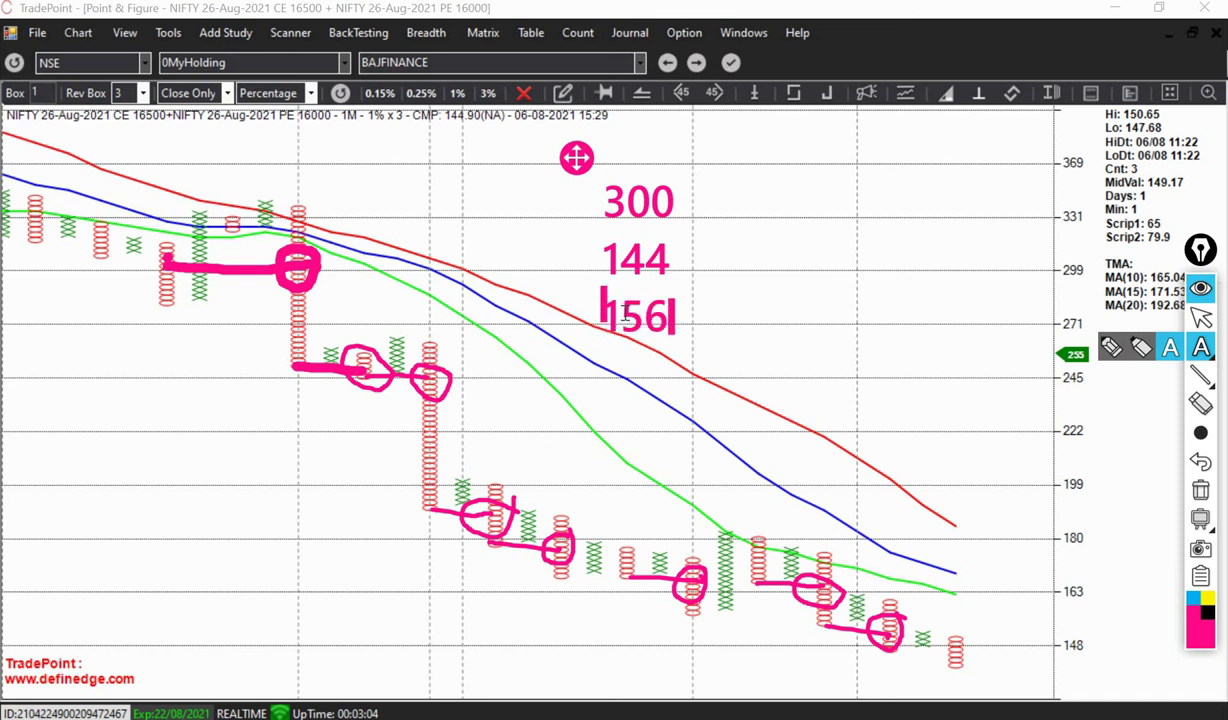
click(683, 318)
text(x50)
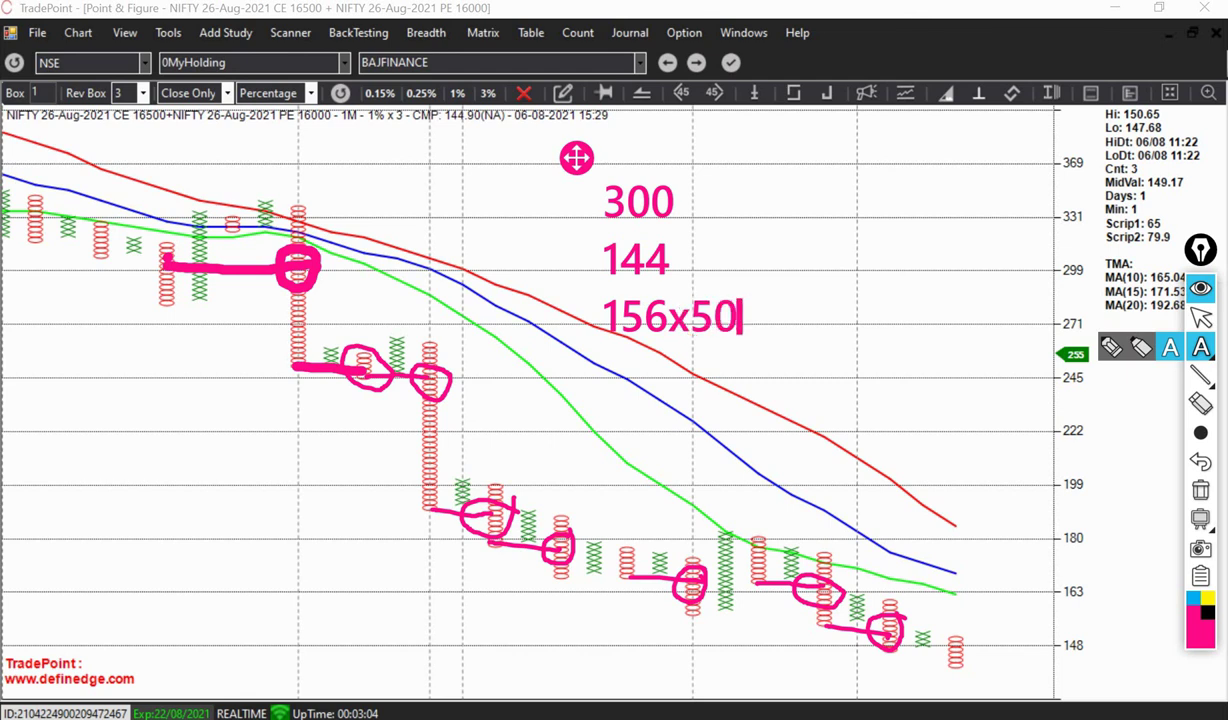
key(Return)
text(7800)
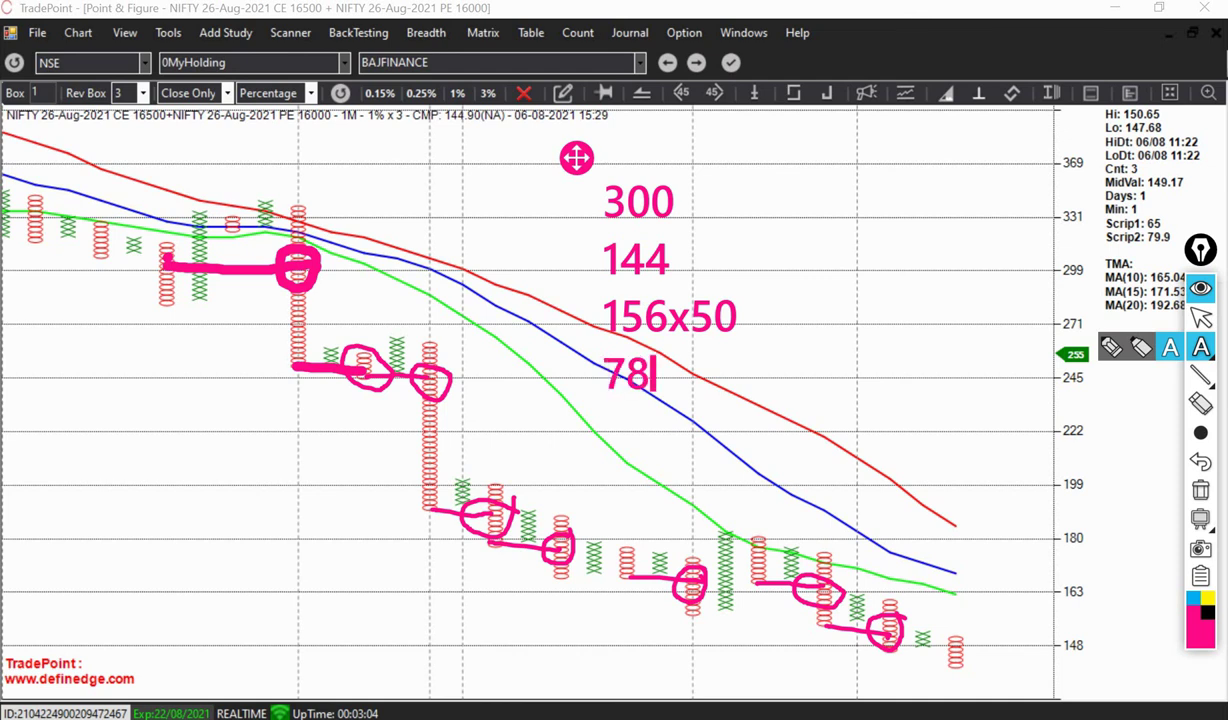